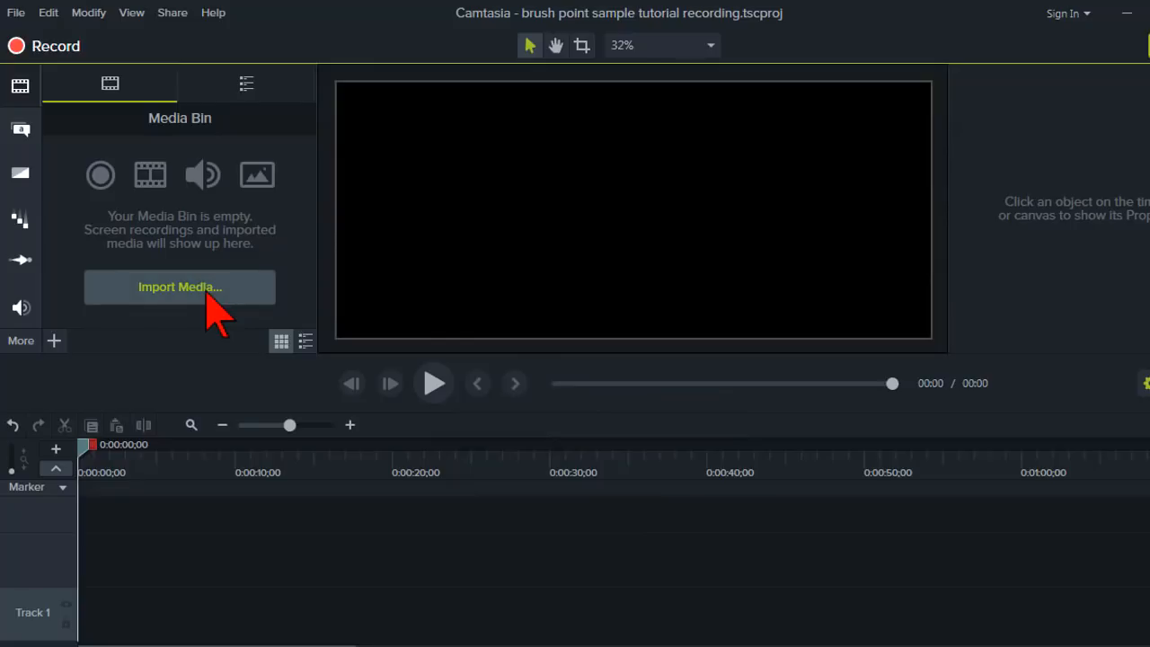
Import the Maggie Brush 1 video file into the media bin.
{"action": "left_click", "coordinate": [28, 92]}
{"action": "left_click", "coordinate": [28, 92]}
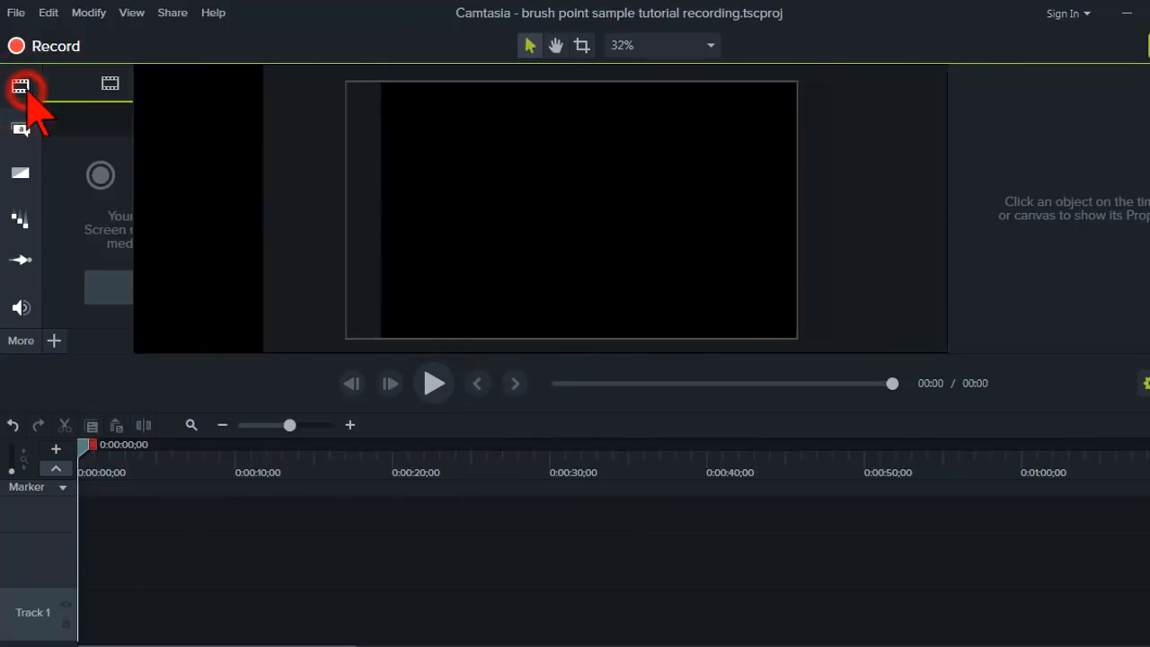
{"action": "left_click", "coordinate": [220, 289]}
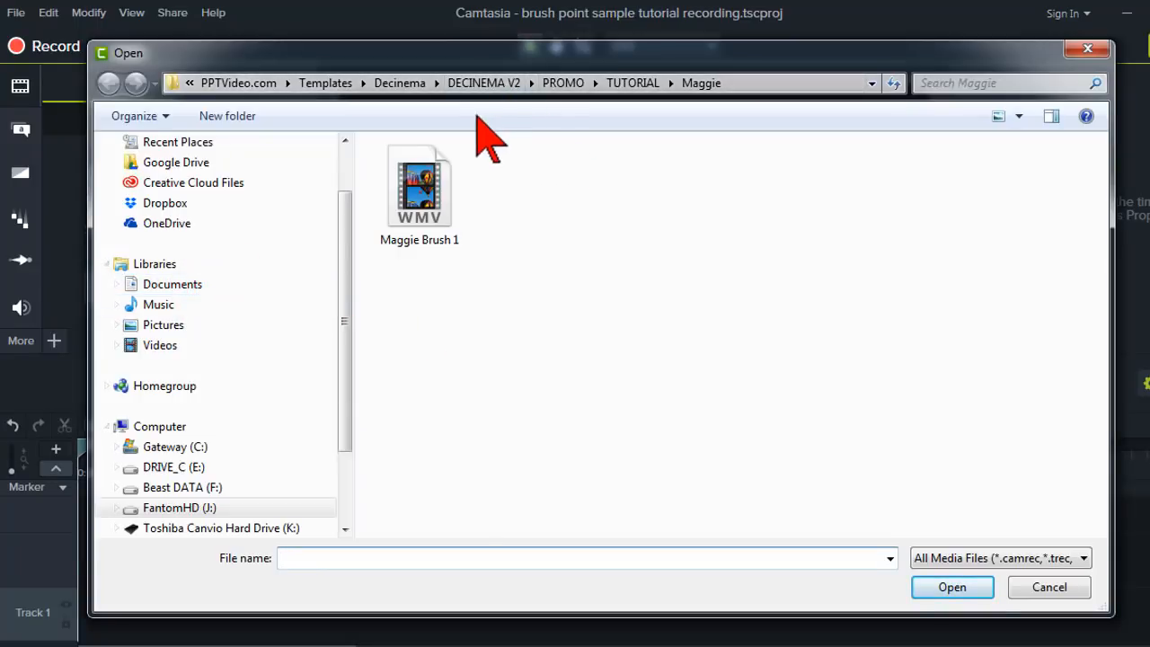
{"action": "left_click", "coordinate": [431, 214]}
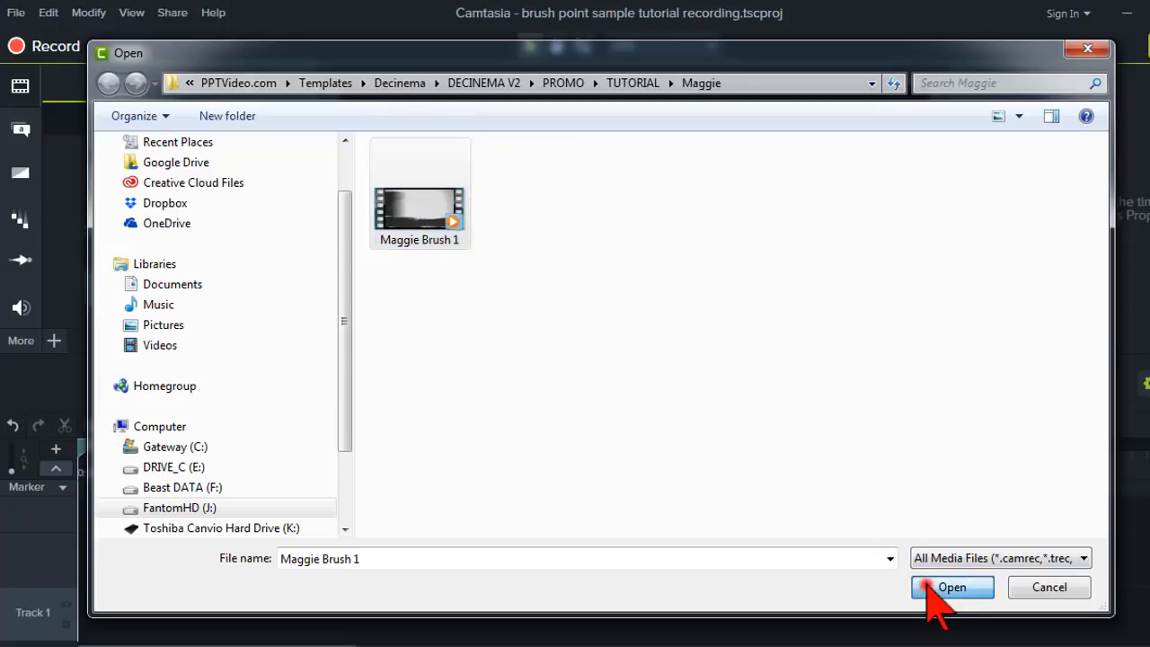
{"action": "left_click", "coordinate": [944, 593]}
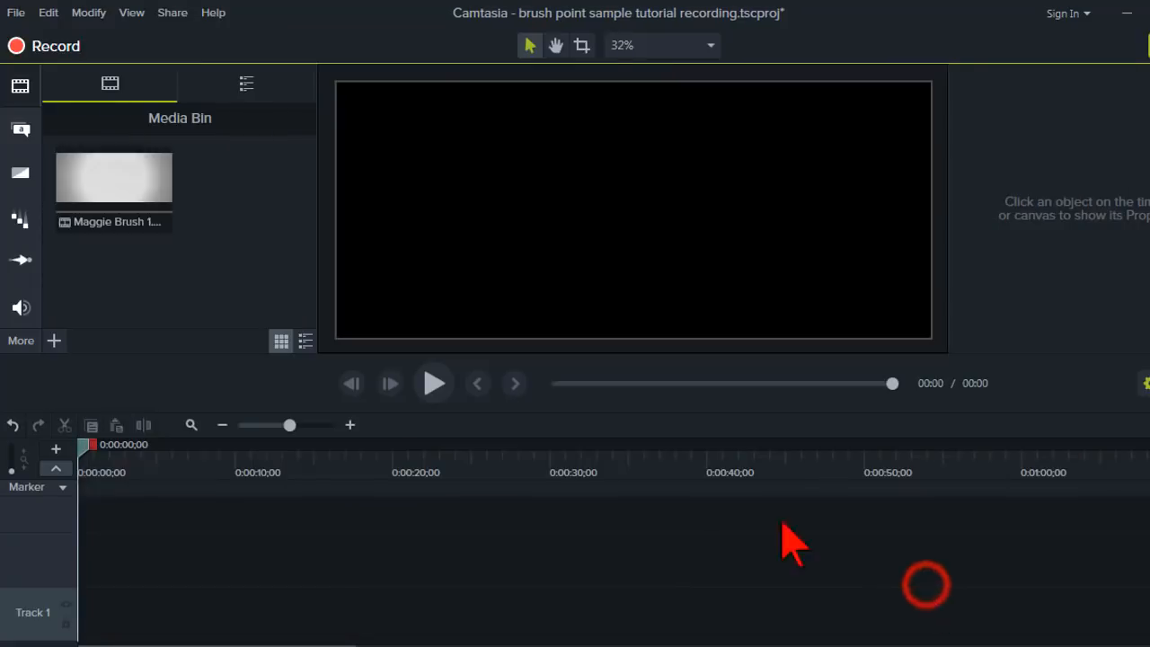
Add the Maggie Brush 1 clip to the timeline at the playhead and play it back to preview.
{"action": "right_click", "coordinate": [135, 205]}
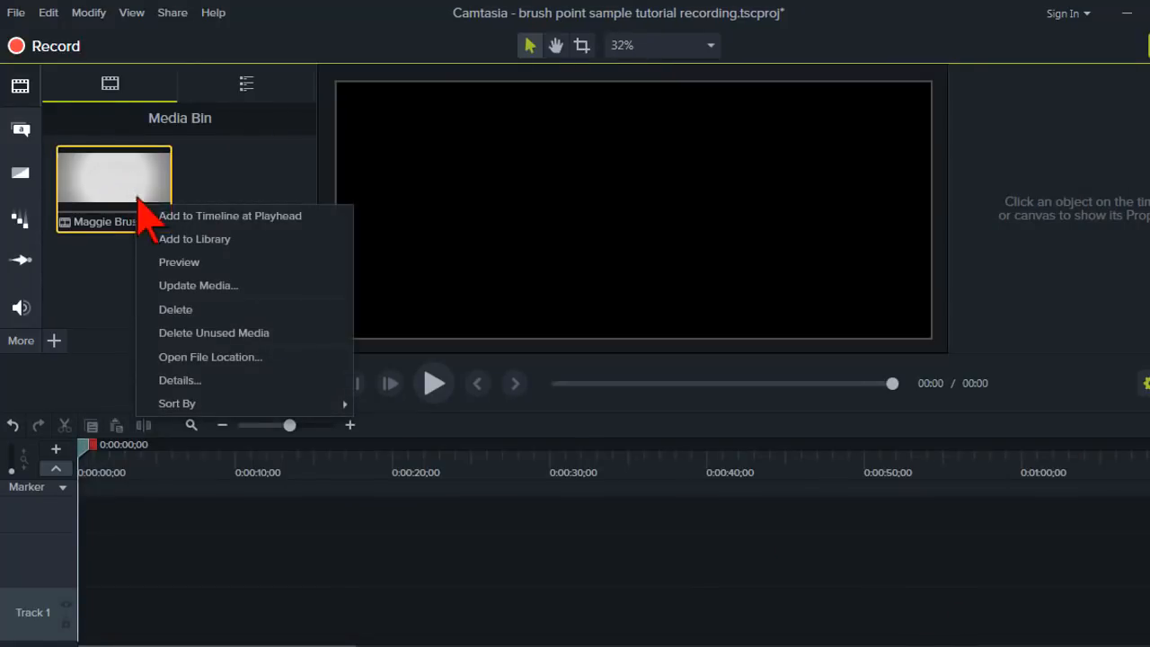
{"action": "left_click", "coordinate": [315, 215]}
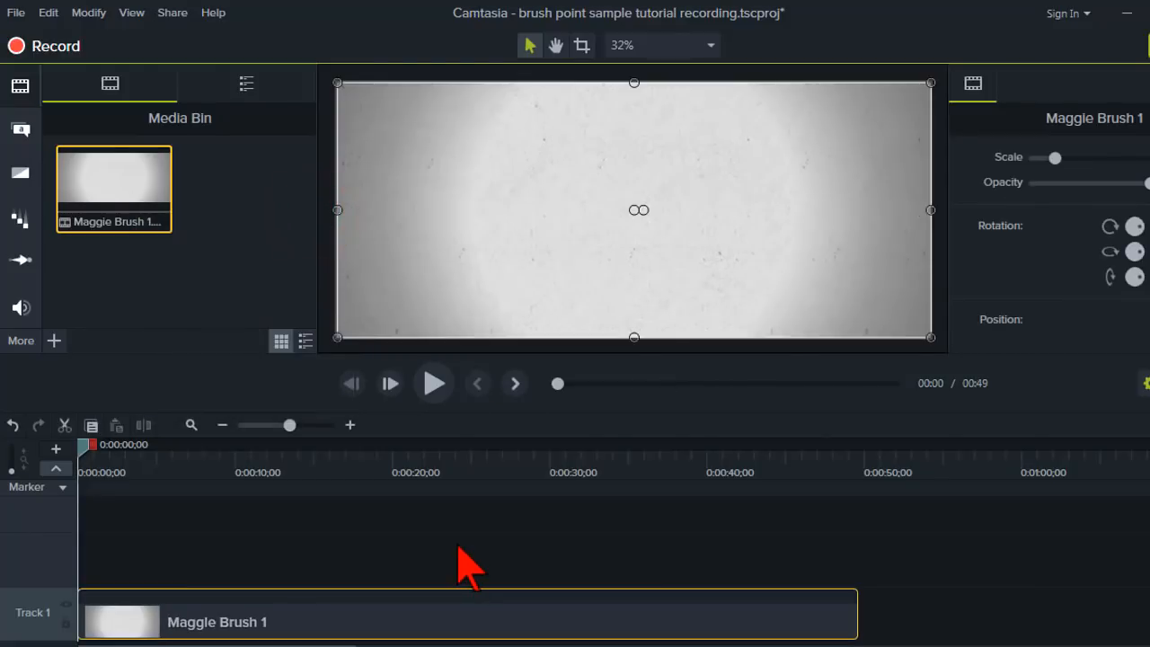
{"action": "left_click", "coordinate": [435, 385]}
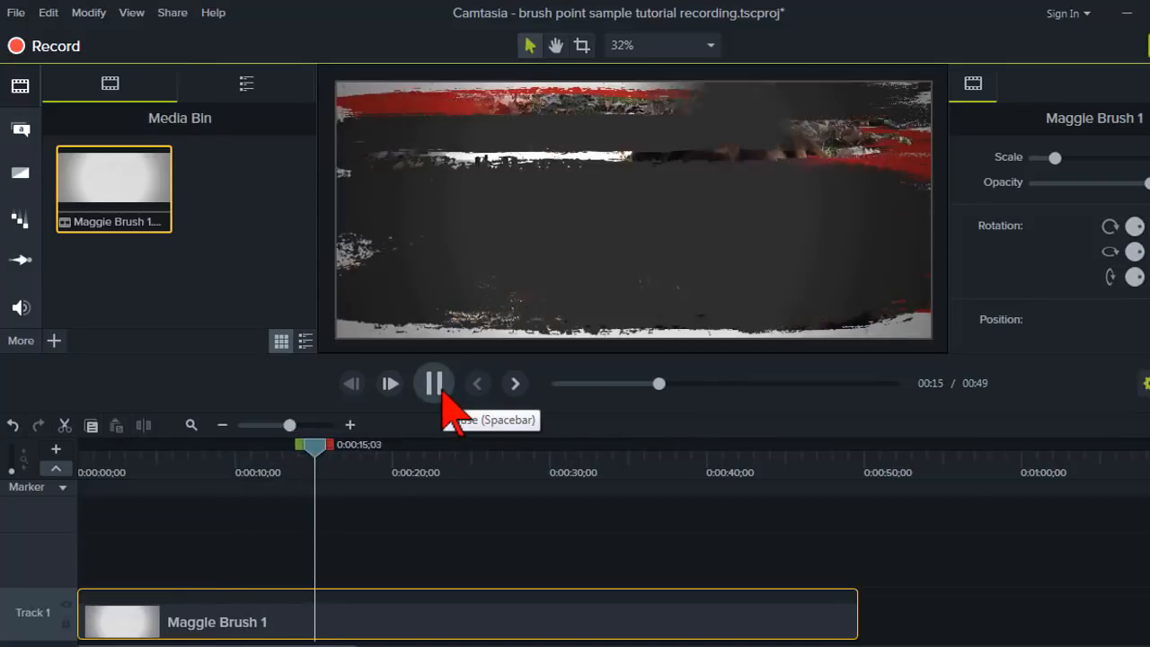
{"action": "left_click", "coordinate": [434, 384]}
{"action": "left_click_drag", "start_coordinate": [349, 451], "coordinate": [51, 457]}
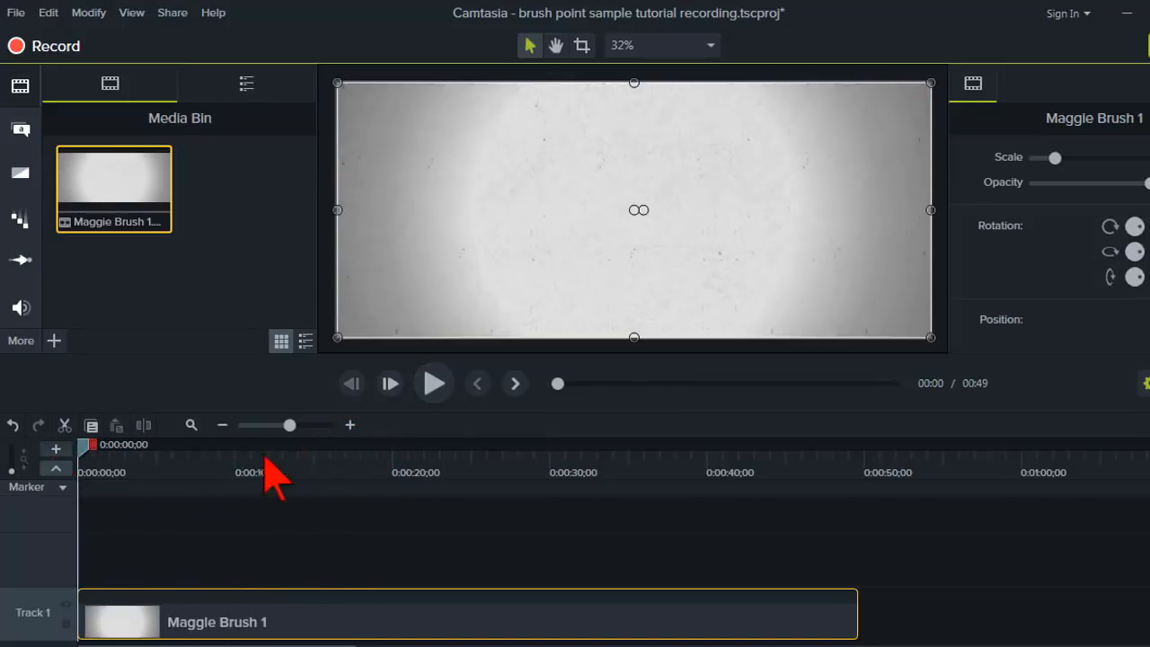
{"action": "left_click", "coordinate": [435, 385]}
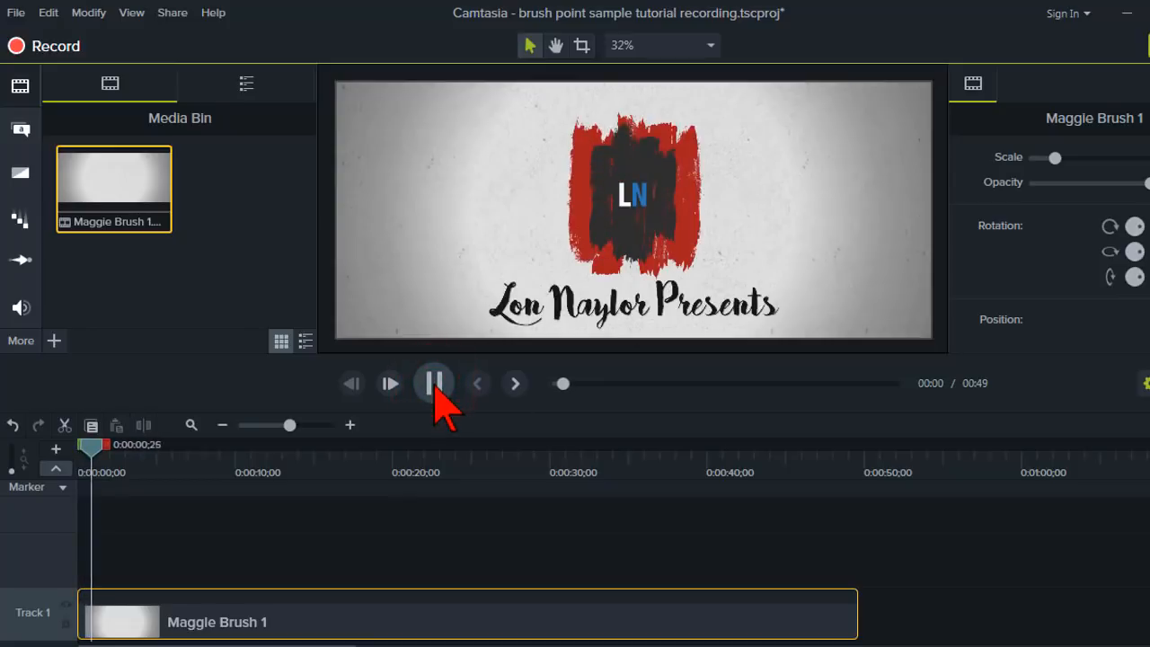
{"action": "left_click", "coordinate": [435, 386]}
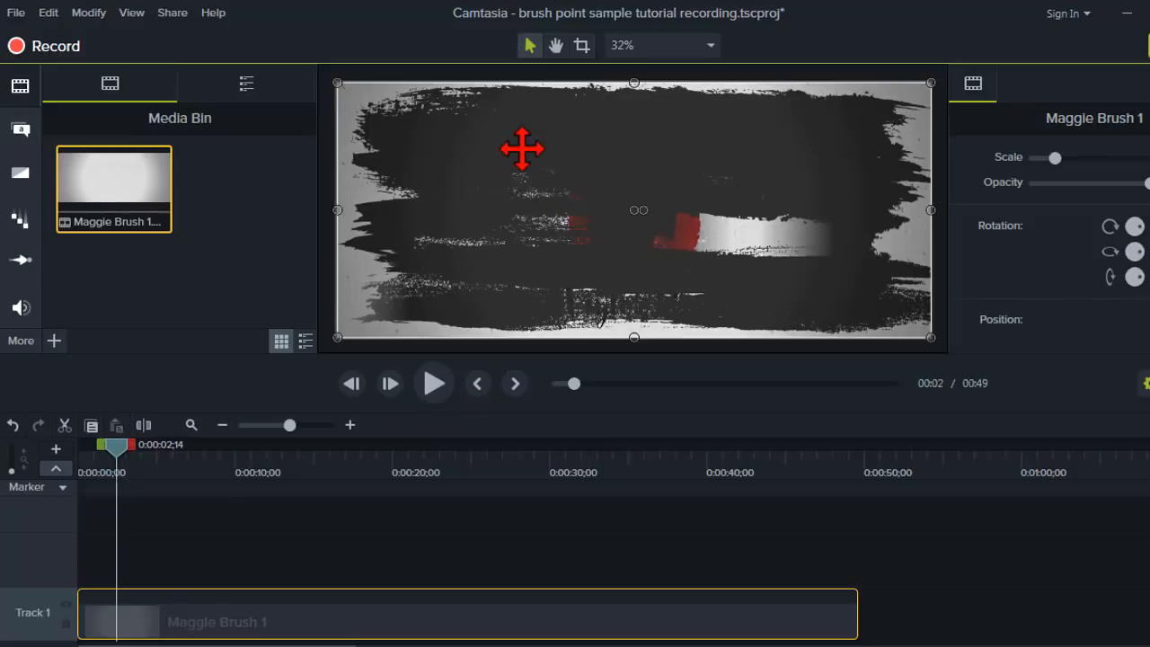
Zoom into the timeline and insert a gap into the clip at about 0:00:01;27, pushing the rest to about 0:00:03;12.
{"action": "left_click", "coordinate": [309, 425]}
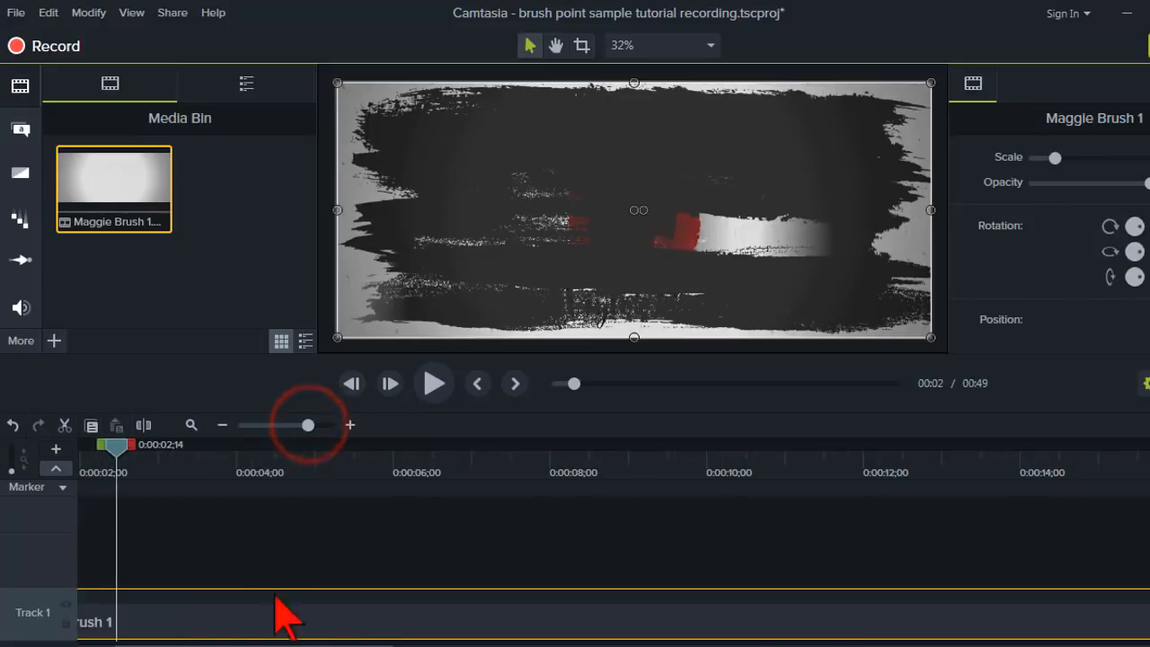
{"action": "left_click_drag", "start_coordinate": [285, 645], "coordinate": [244, 645]}
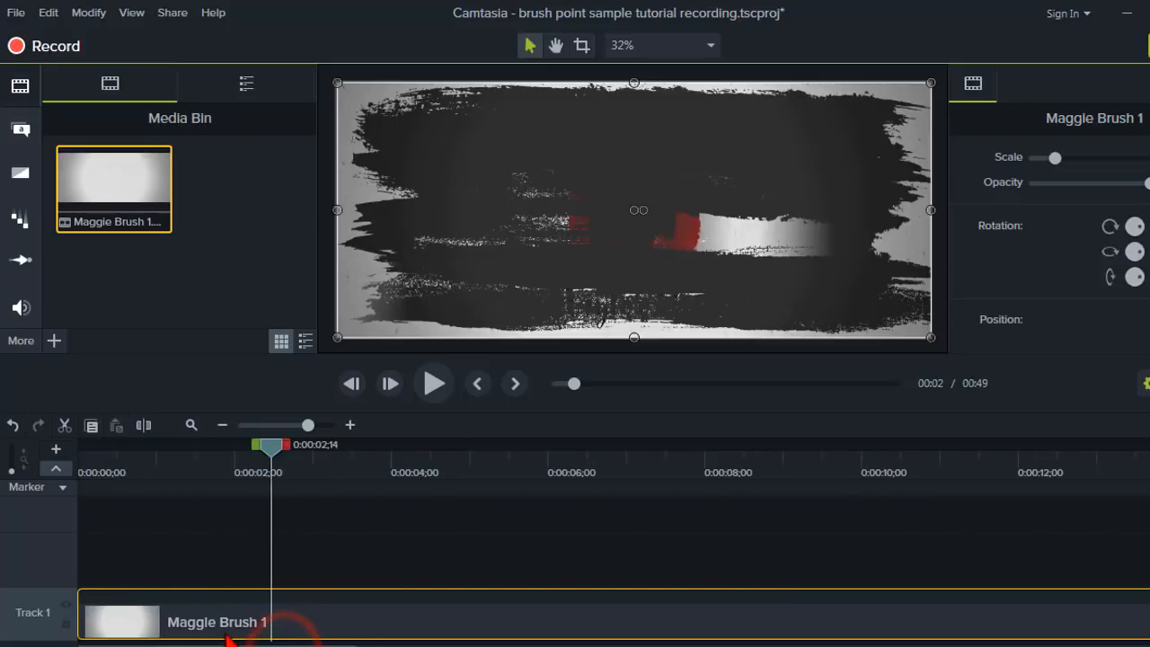
{"action": "left_click_drag", "start_coordinate": [271, 455], "coordinate": [225, 454]}
{"action": "key", "text": "shift"}
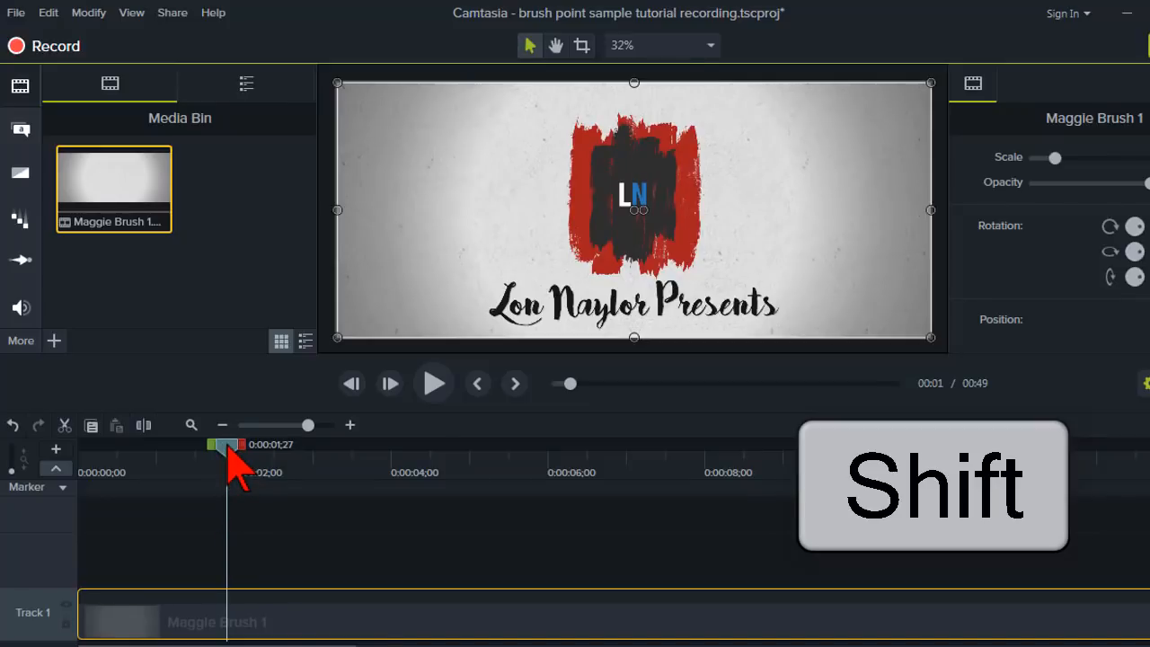
{"action": "key", "text": "s"}
{"action": "mouse_move", "coordinate": [227, 456]}
{"action": "left_mouse_down"}
{"action": "mouse_move", "coordinate": [300, 458]}
{"action": "mouse_move", "coordinate": [353, 476]}
{"action": "left_mouse_up"}
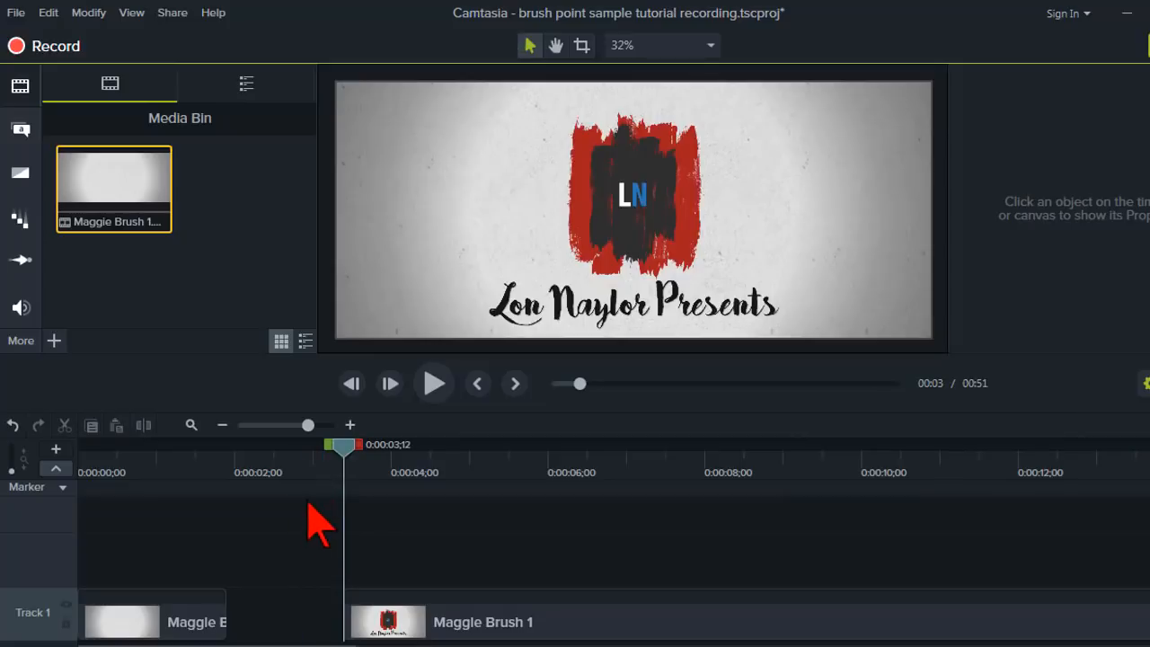
Extend the first clip piece's last frame to about 0:00:02;14.
{"action": "key", "text": "alt"}
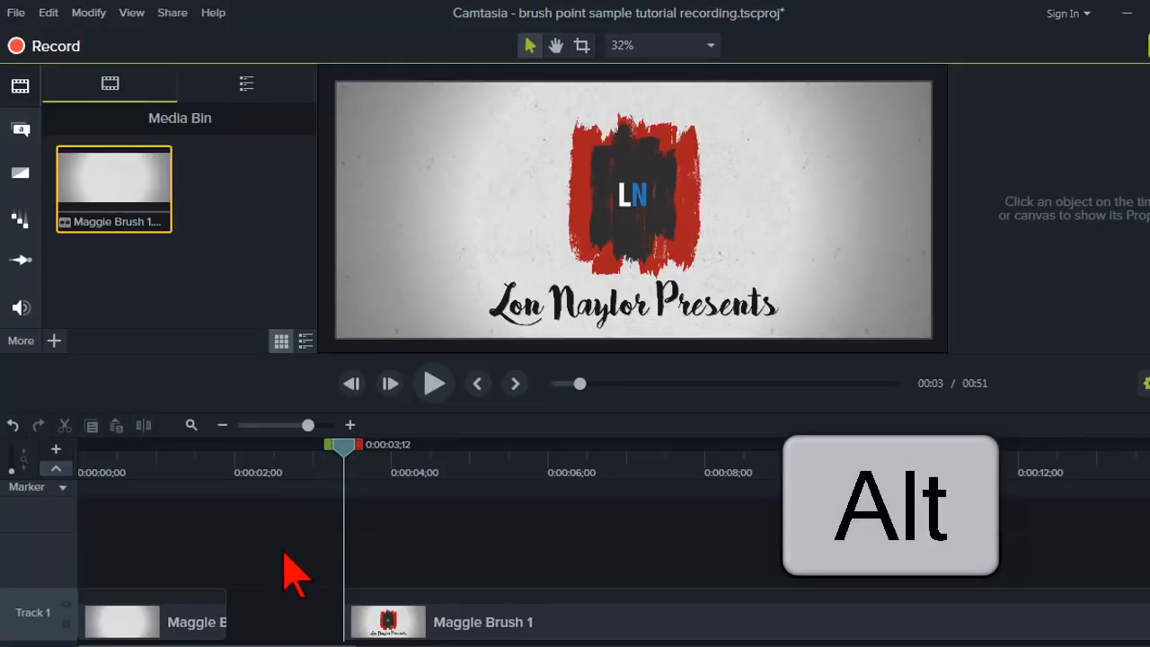
{"action": "left_click", "coordinate": [226, 614]}
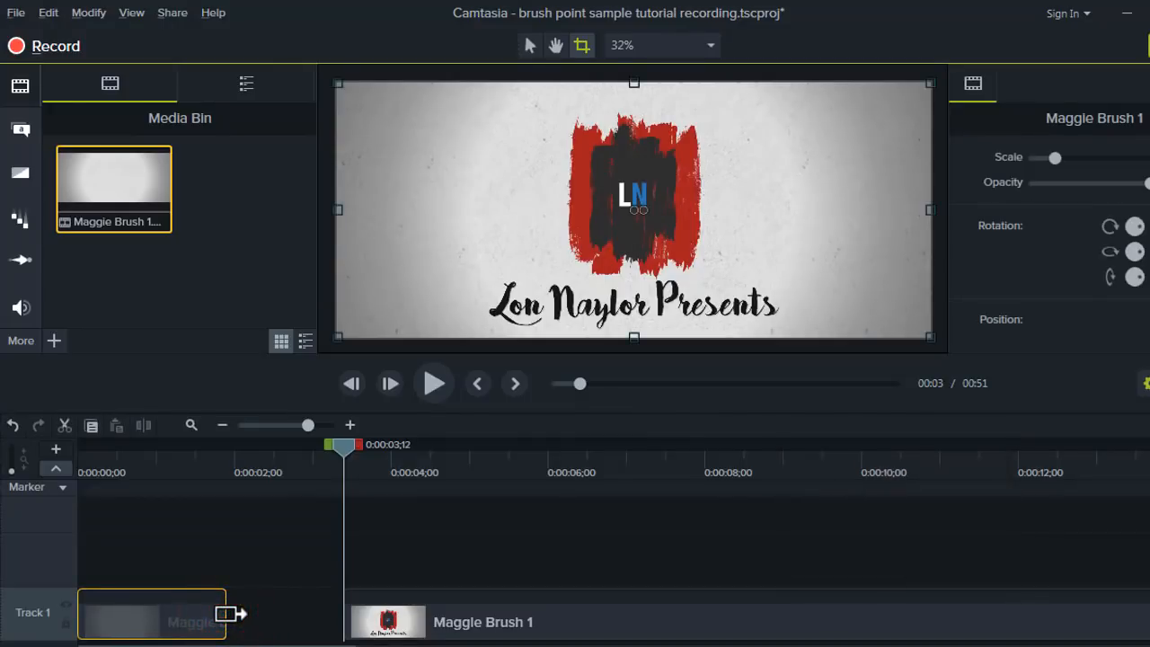
{"action": "left_click_drag", "start_coordinate": [230, 614], "coordinate": [265, 617]}
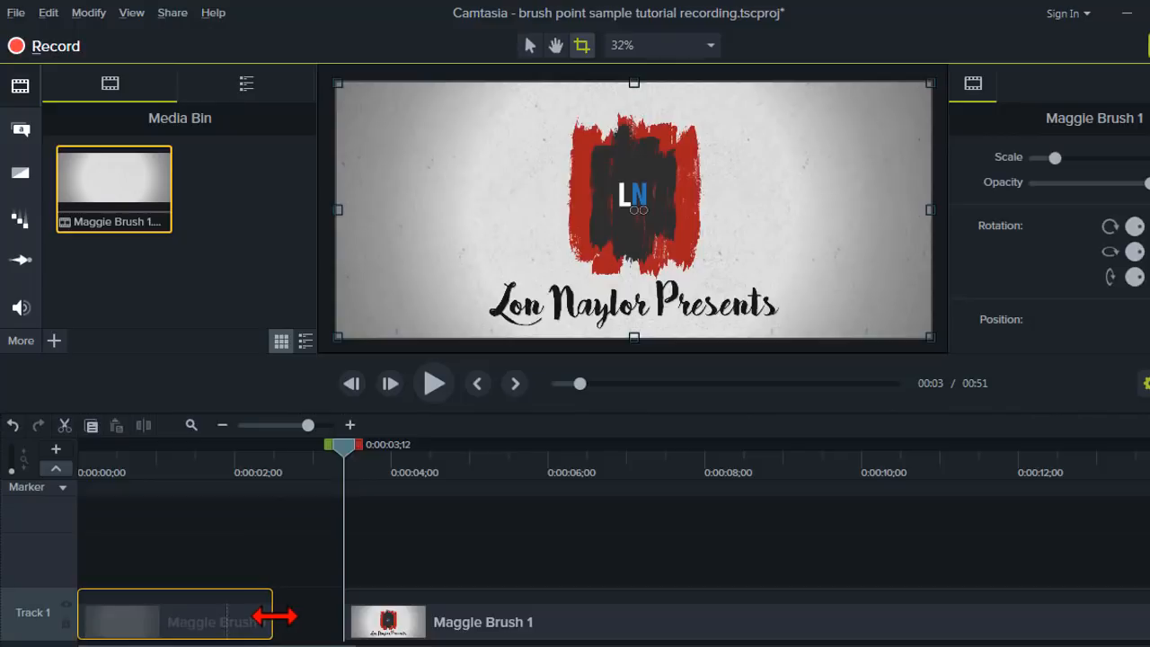
{"action": "left_click_drag", "start_coordinate": [286, 618], "coordinate": [293, 618]}
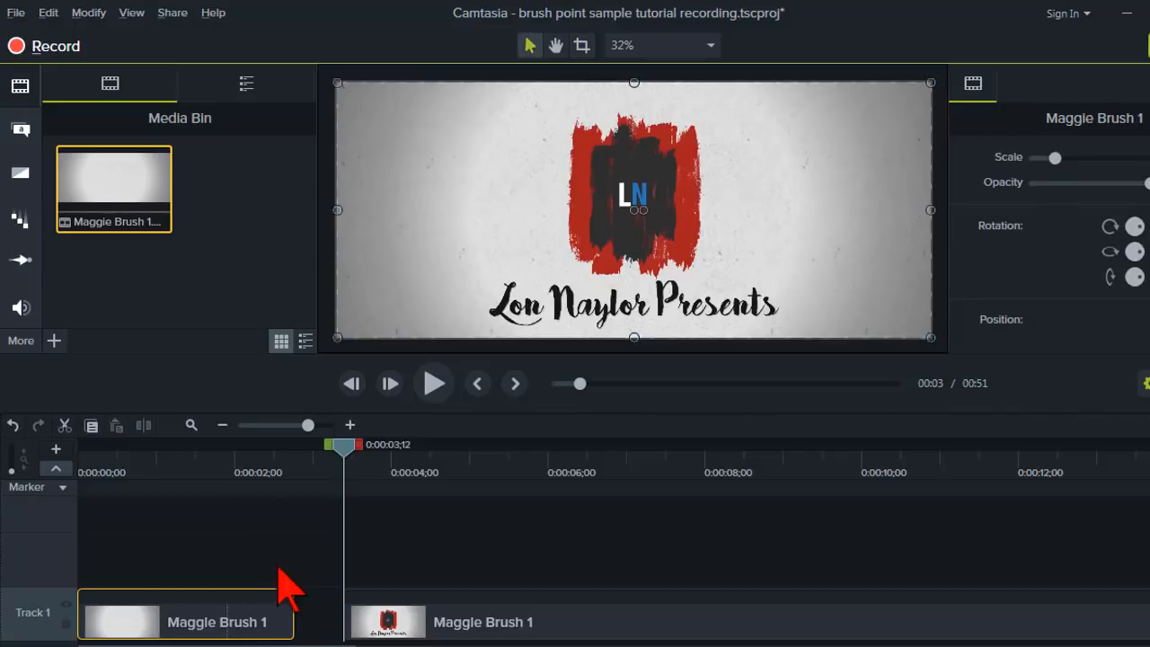
Stretch the first clip piece's end to meet the second piece at about 0:00:03;12 and preview from the start.
{"action": "left_click_drag", "start_coordinate": [200, 458], "coordinate": [79, 475]}
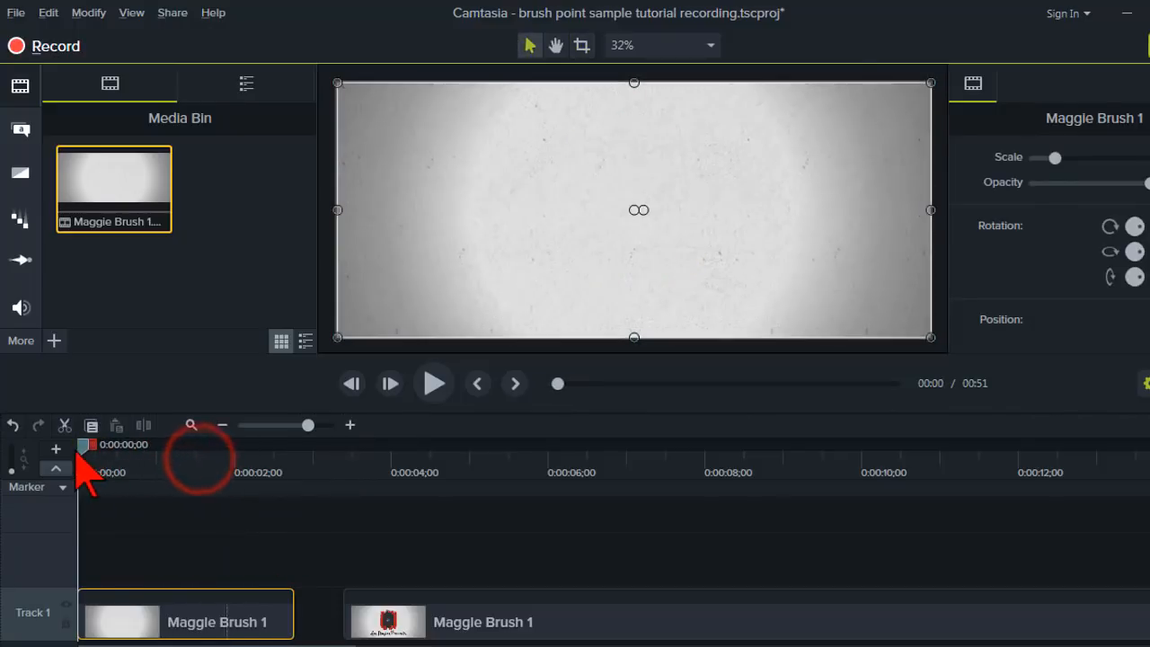
{"action": "left_click", "coordinate": [435, 383]}
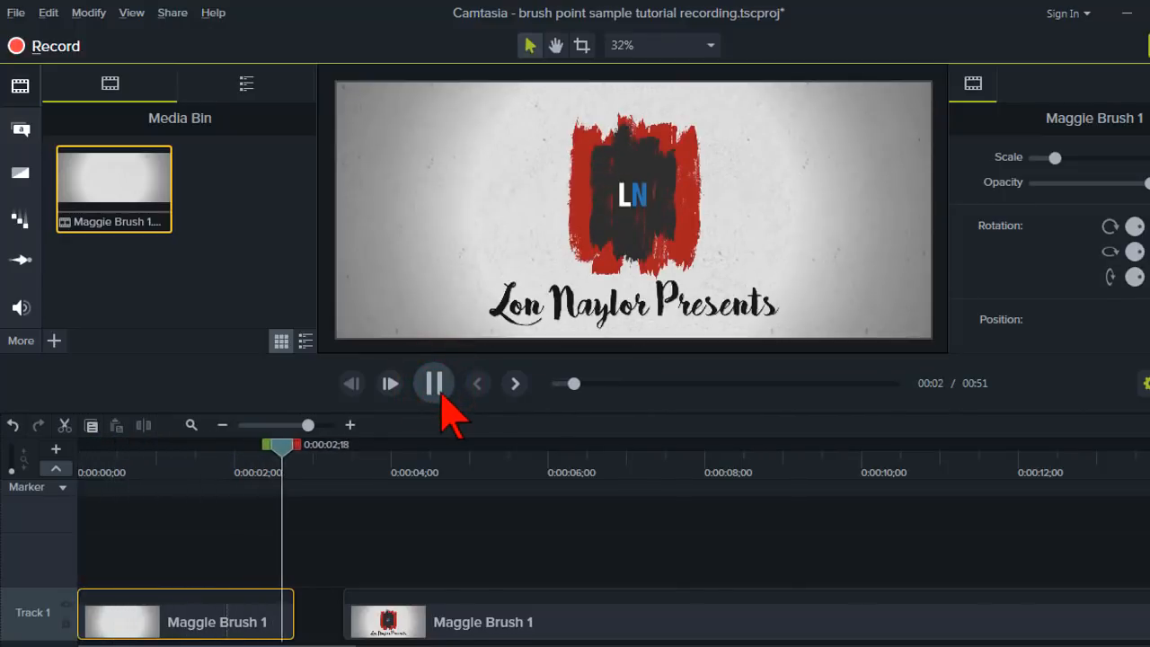
{"action": "left_click", "coordinate": [441, 395]}
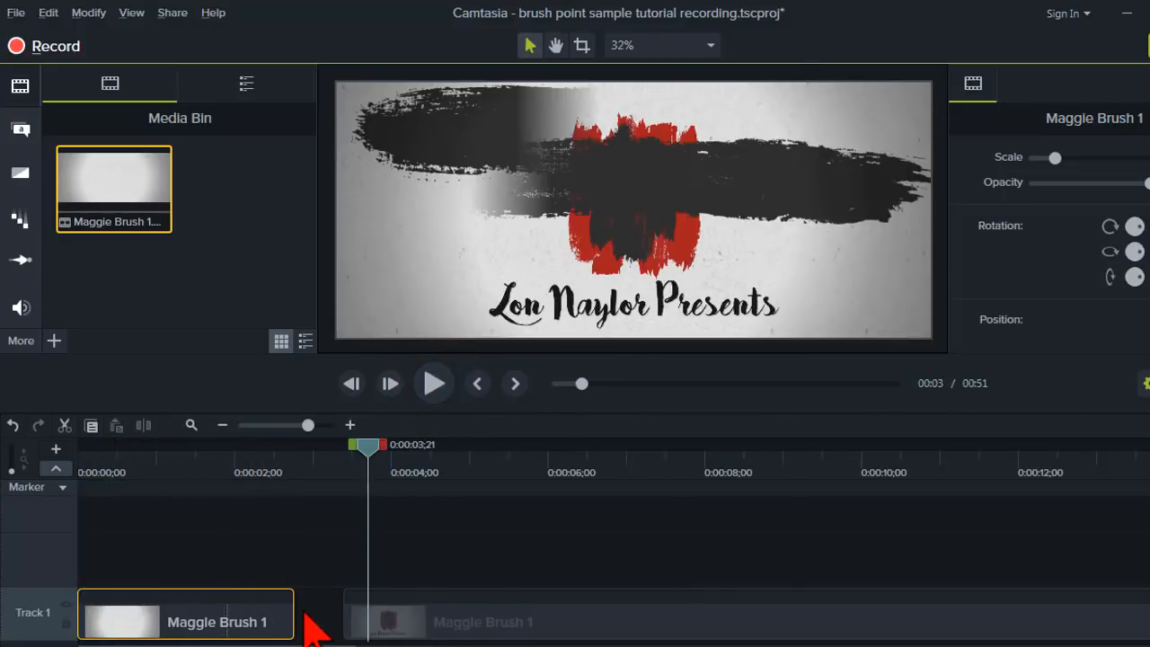
{"action": "left_click_drag", "start_coordinate": [296, 616], "coordinate": [351, 619]}
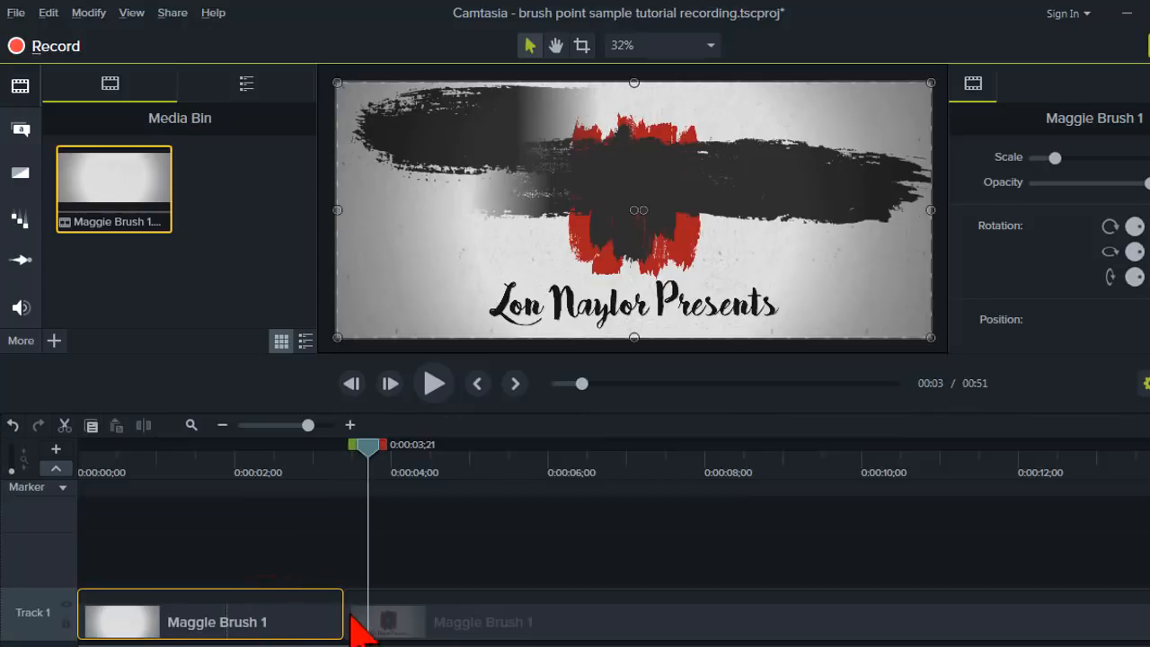
{"action": "left_click", "coordinate": [434, 384]}
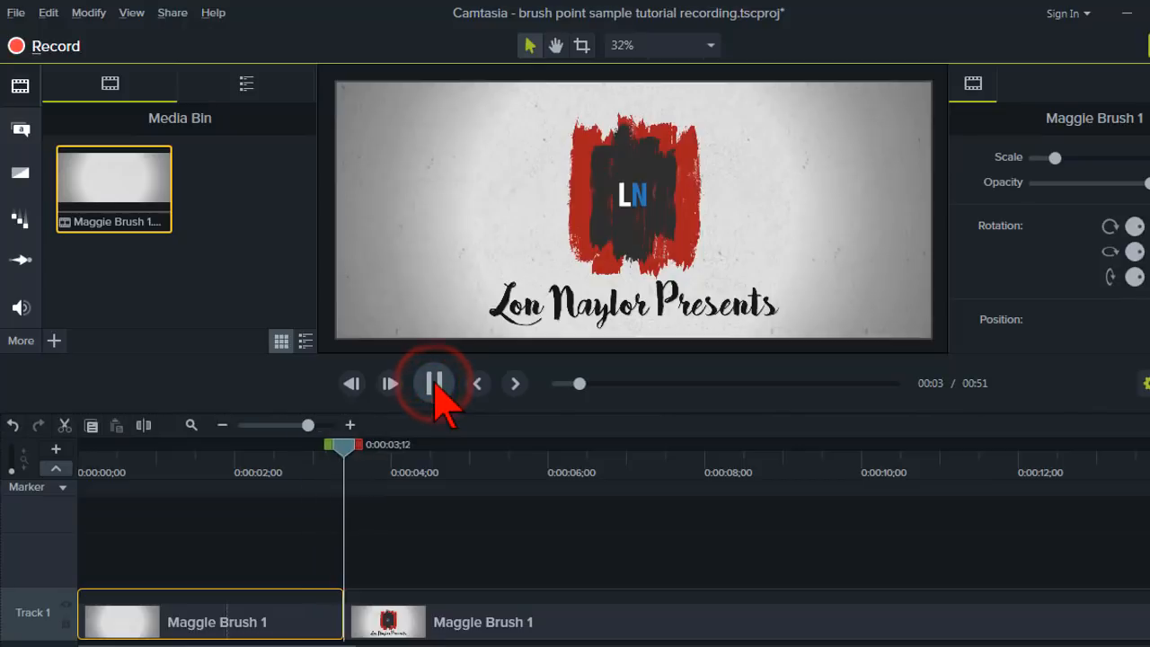
{"action": "left_click", "coordinate": [437, 387]}
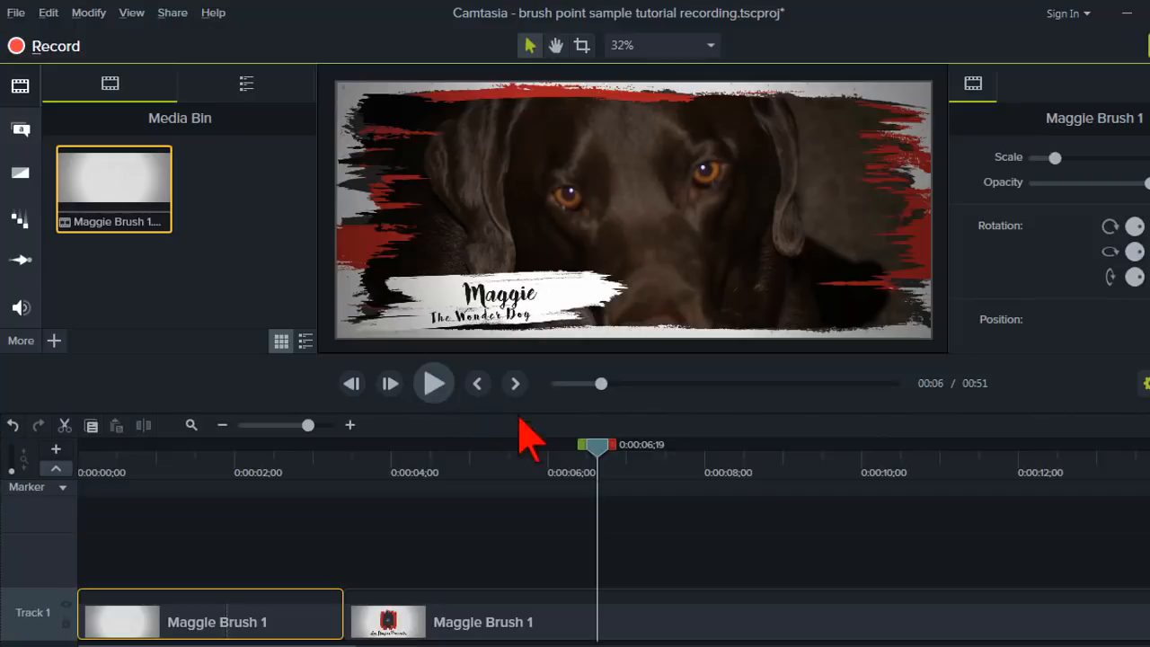
Insert a gap of about 0:00:01;28 into the second clip piece at 0:00:07;21.
{"action": "left_click_drag", "start_coordinate": [594, 447], "coordinate": [688, 448]}
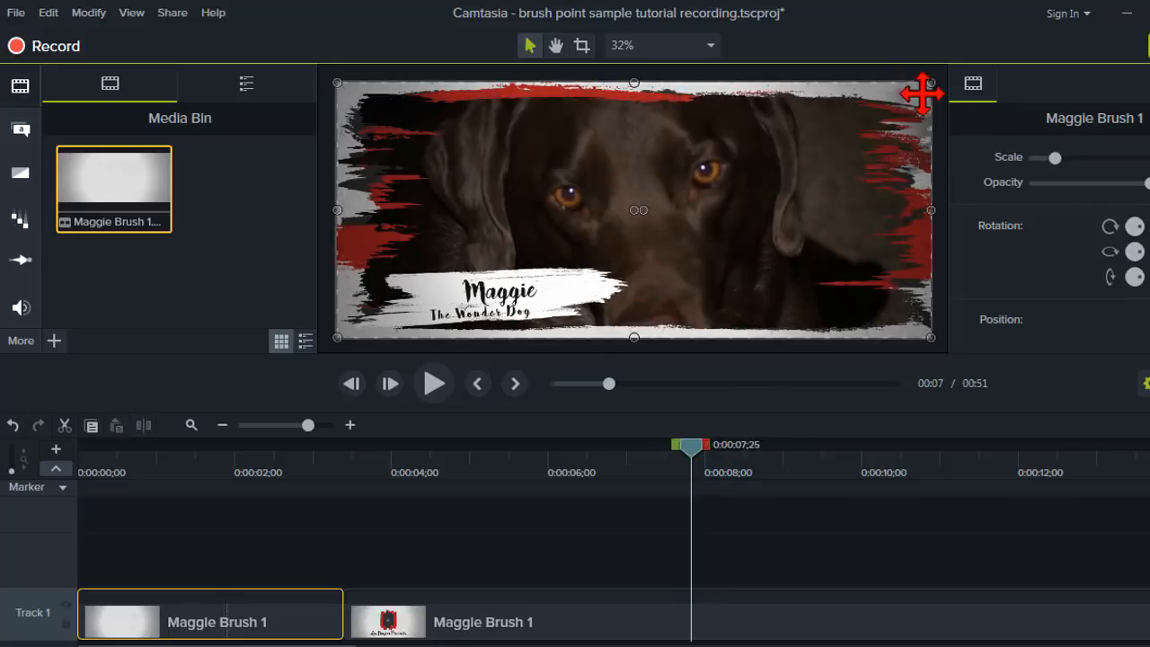
{"action": "mouse_move", "coordinate": [691, 447]}
{"action": "left_mouse_down"}
{"action": "mouse_move", "coordinate": [700, 448]}
{"action": "mouse_move", "coordinate": [681, 450]}
{"action": "left_mouse_up"}
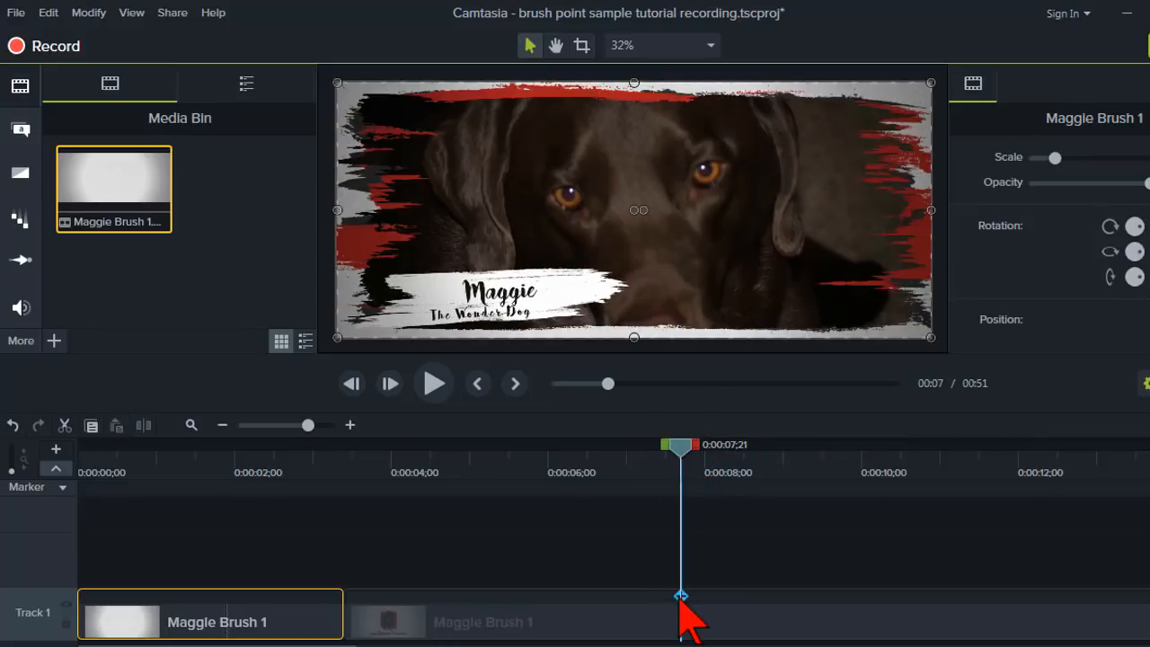
{"action": "mouse_move", "coordinate": [680, 446]}
{"action": "left_mouse_down"}
{"action": "mouse_move", "coordinate": [789, 462]}
{"action": "mouse_move", "coordinate": [833, 450]}
{"action": "mouse_move", "coordinate": [817, 441]}
{"action": "mouse_move", "coordinate": [811, 458]}
{"action": "mouse_move", "coordinate": [779, 464]}
{"action": "mouse_move", "coordinate": [756, 451]}
{"action": "mouse_move", "coordinate": [675, 457]}
{"action": "left_mouse_up"}
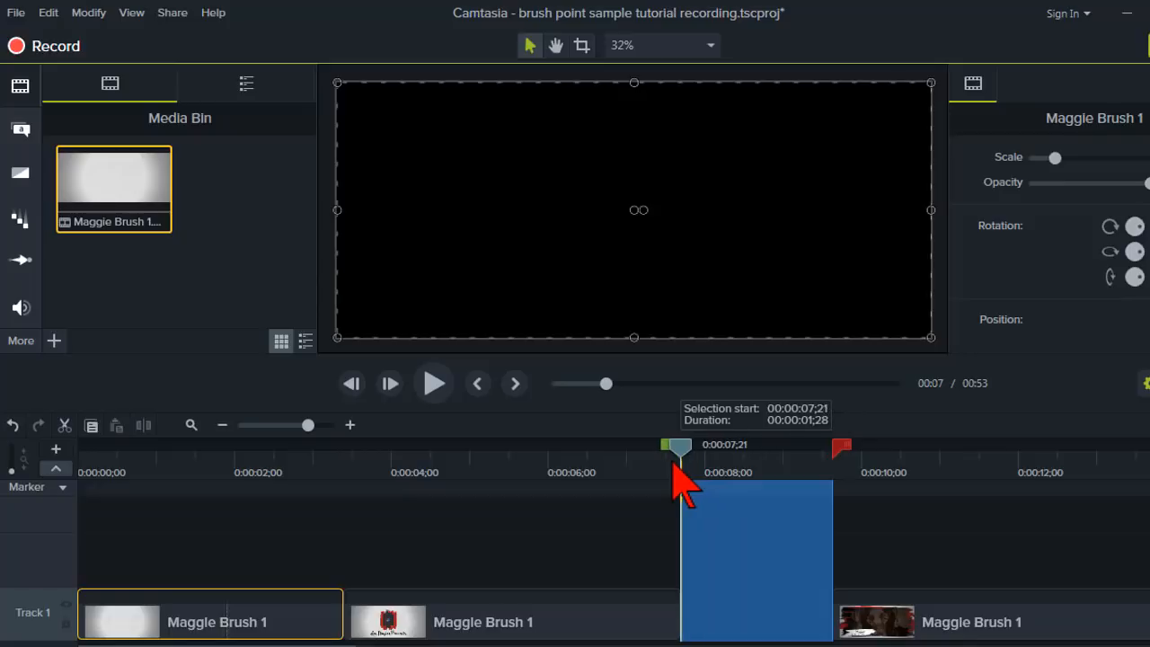
Extend the second clip piece's last frame to fill the gap up to the third piece.
{"action": "left_click", "coordinate": [629, 444]}
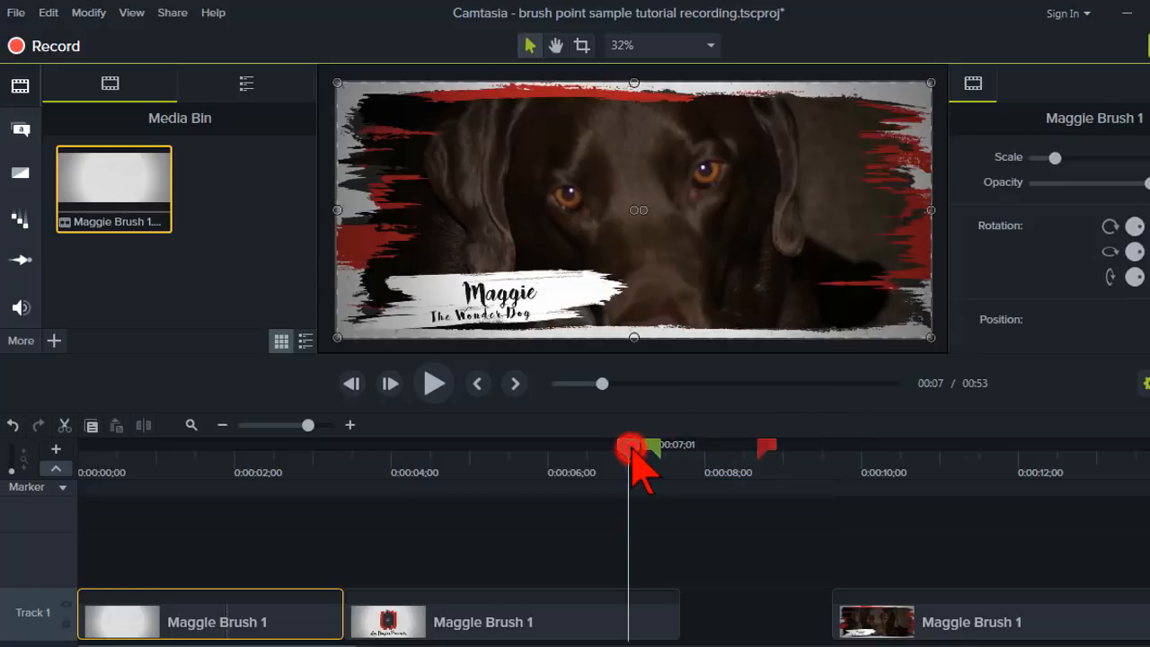
{"action": "key", "text": "alt"}
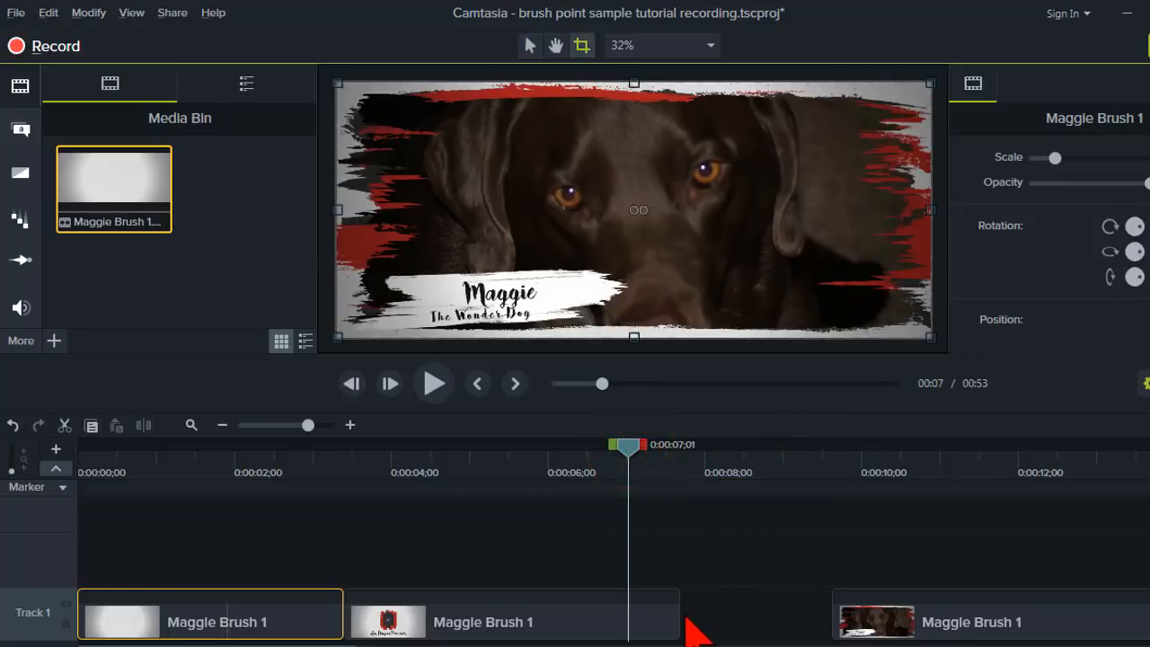
{"action": "left_click_drag", "start_coordinate": [685, 619], "coordinate": [859, 620]}
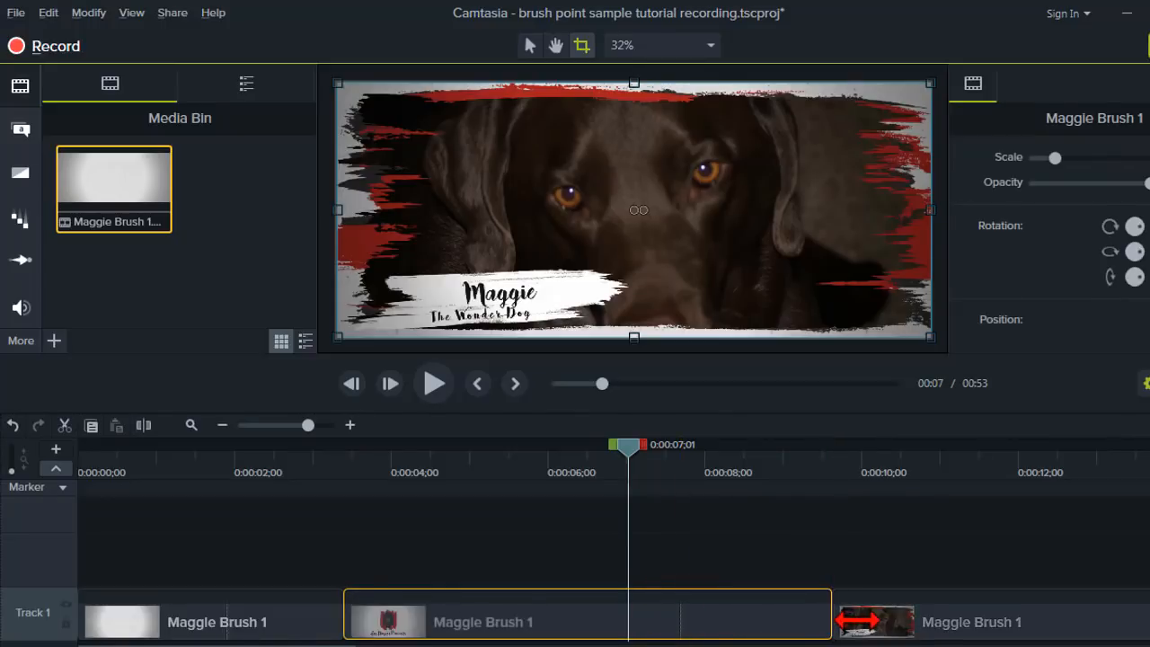
{"action": "left_click", "coordinate": [779, 456]}
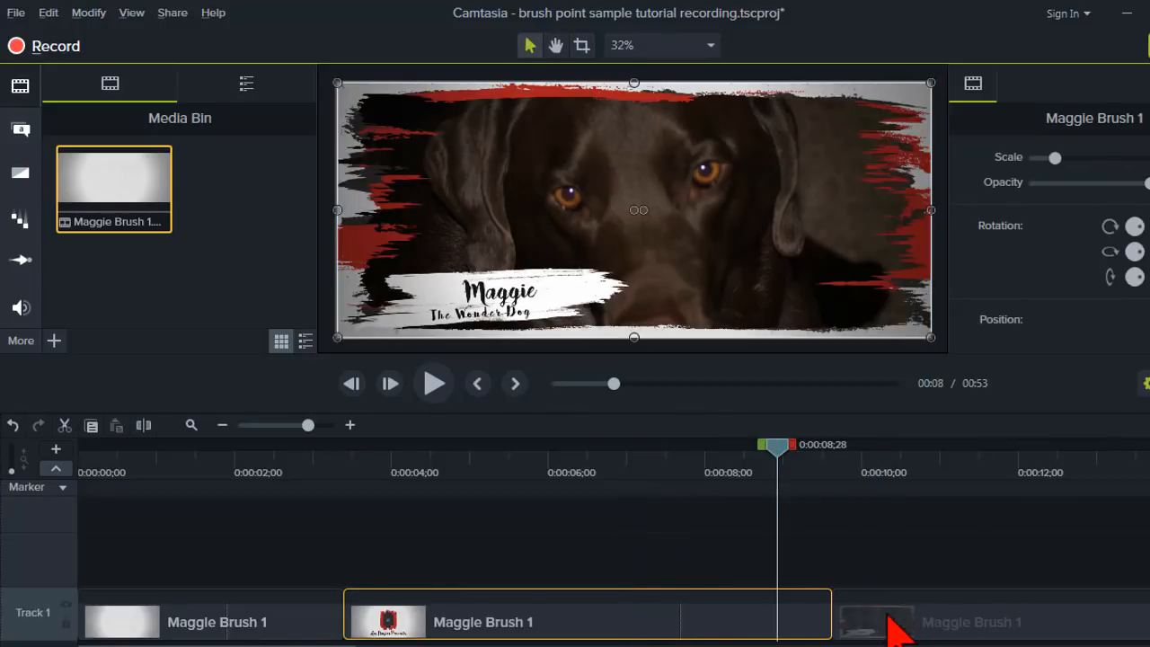
Reposition the third clip piece right after the extended second piece and move the playhead to about 0:00:13;20.
{"action": "left_click_drag", "start_coordinate": [880, 618], "coordinate": [1018, 630]}
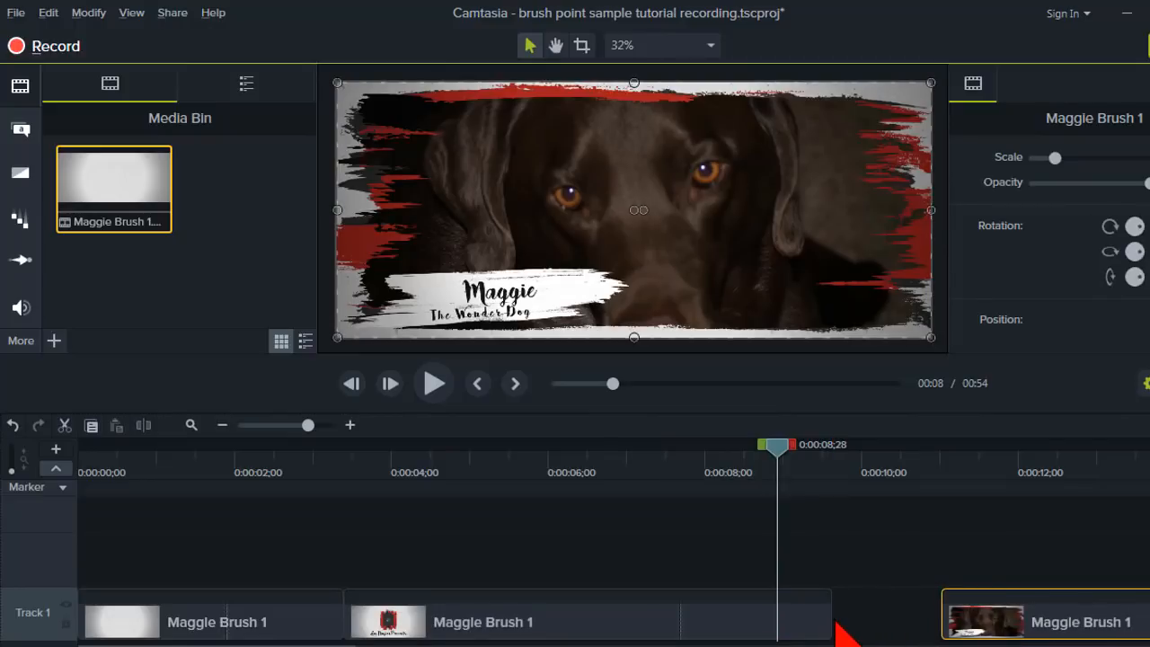
{"action": "mouse_move", "coordinate": [830, 621]}
{"action": "left_mouse_down"}
{"action": "mouse_move", "coordinate": [937, 622]}
{"action": "mouse_move", "coordinate": [811, 621]}
{"action": "left_mouse_up"}
{"action": "left_click_drag", "start_coordinate": [981, 618], "coordinate": [845, 629]}
{"action": "left_click_drag", "start_coordinate": [776, 448], "coordinate": [1021, 461]}
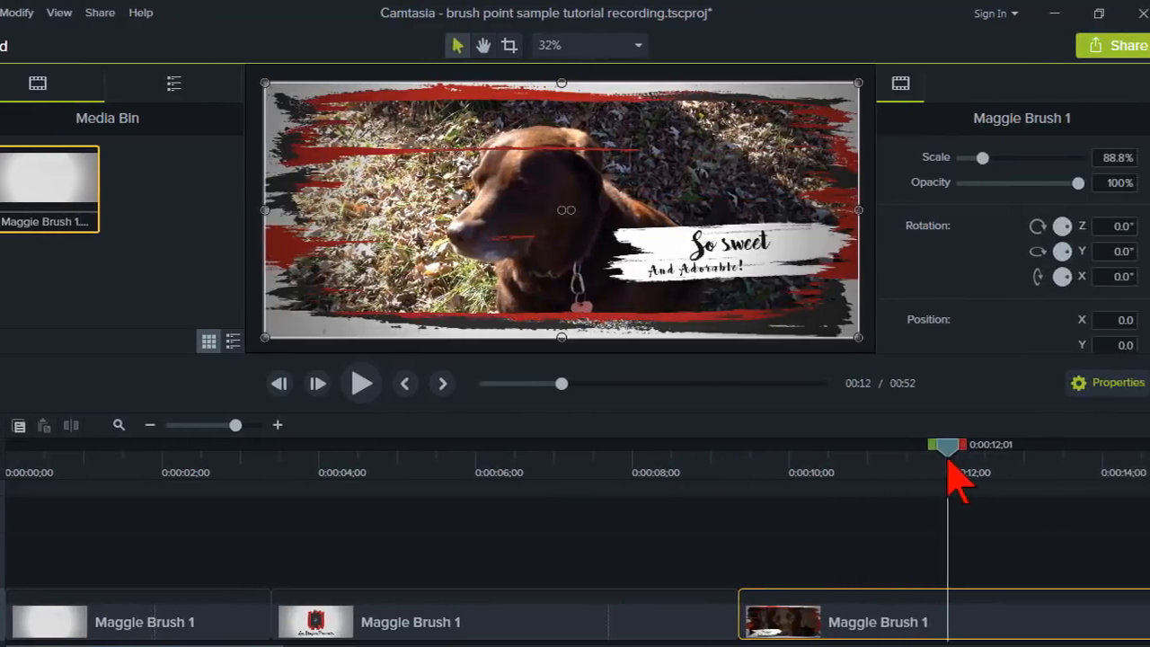
{"action": "left_click_drag", "start_coordinate": [948, 461], "coordinate": [1062, 460]}
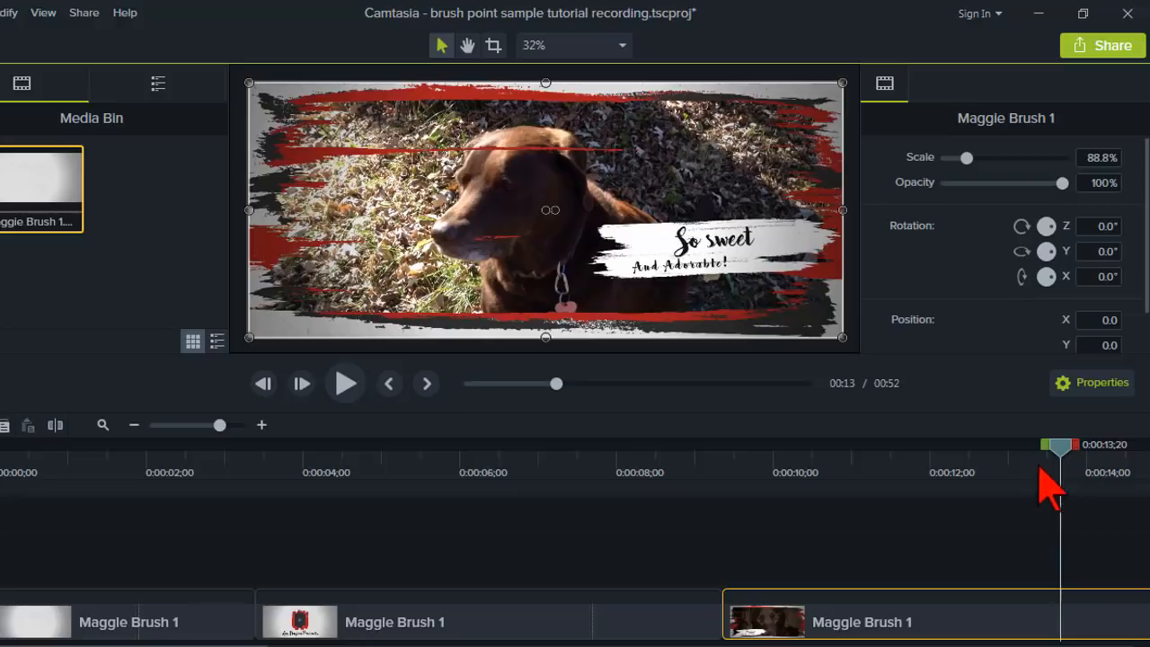
Open a gap in the clip after the third title piece at about 0:00:13;20.
{"action": "left_click_drag", "start_coordinate": [1061, 454], "coordinate": [993, 485]}
{"action": "mouse_move", "coordinate": [846, 611]}
{"action": "left_mouse_down"}
{"action": "mouse_move", "coordinate": [1025, 615]}
{"action": "mouse_move", "coordinate": [990, 615]}
{"action": "mouse_move", "coordinate": [964, 583]}
{"action": "left_mouse_up"}
{"action": "left_click", "coordinate": [861, 467]}
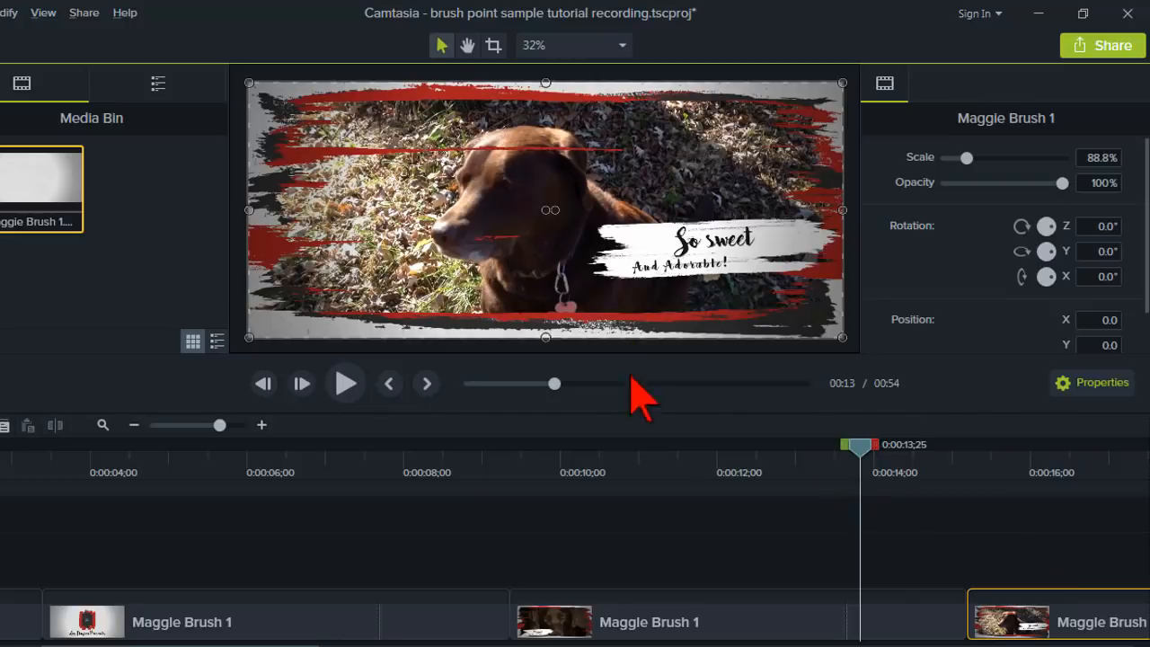
Preview the timeline from the start up to about 0:00:13.
{"action": "left_click", "coordinate": [647, 454]}
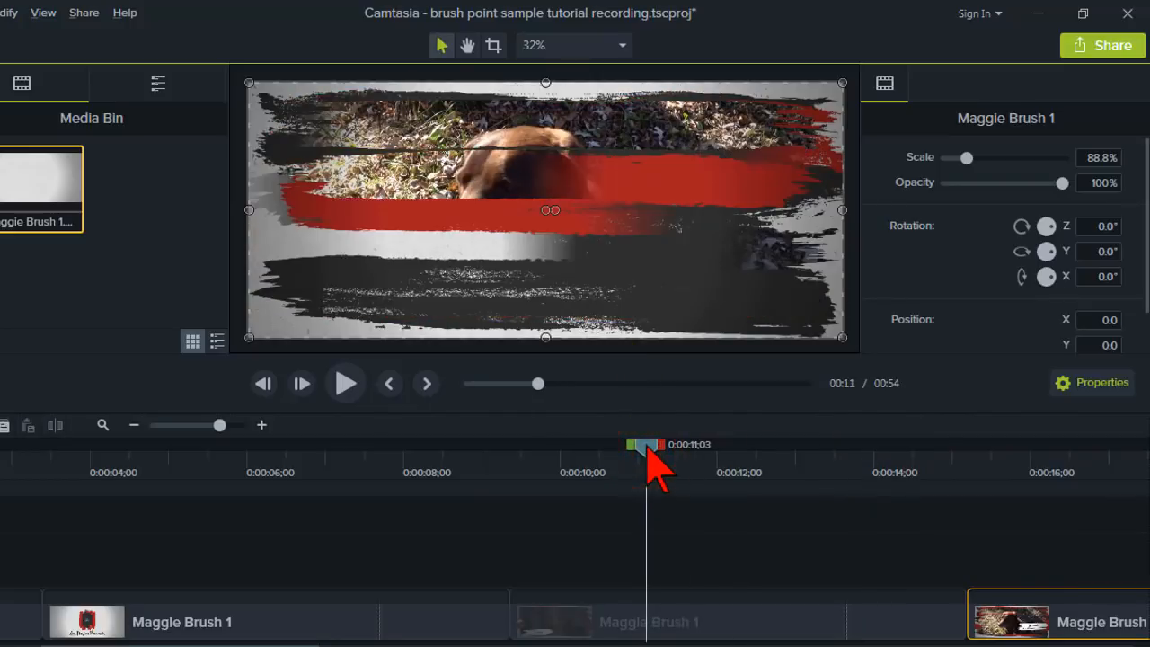
{"action": "key", "text": "ctrl+Home"}
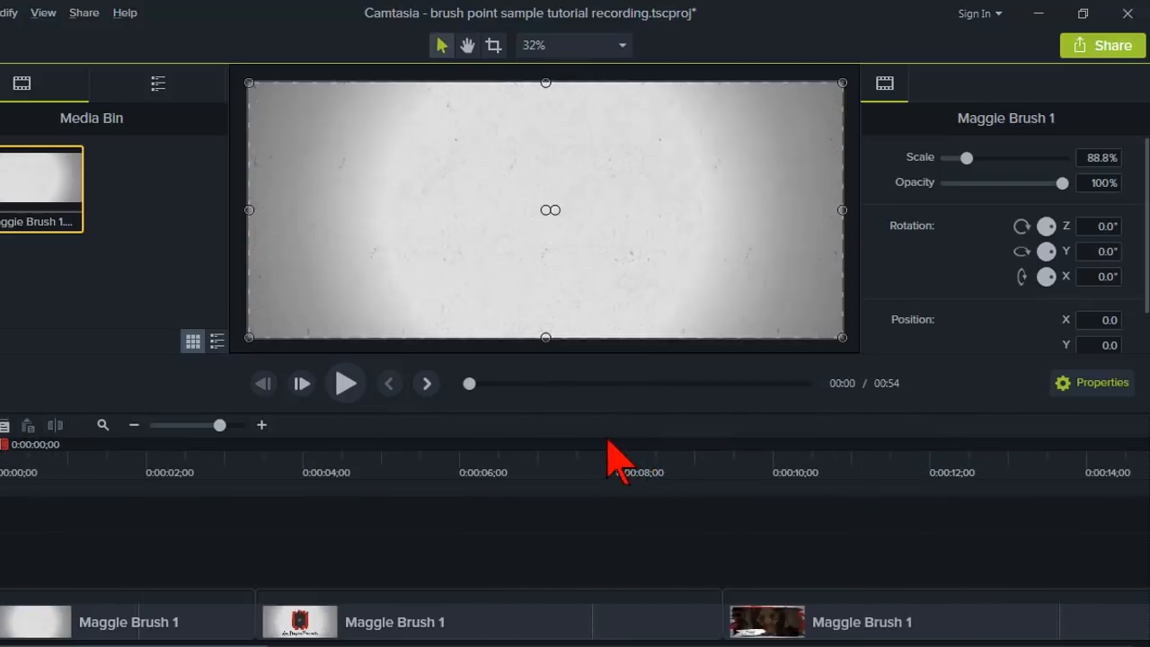
{"action": "key", "text": "space"}
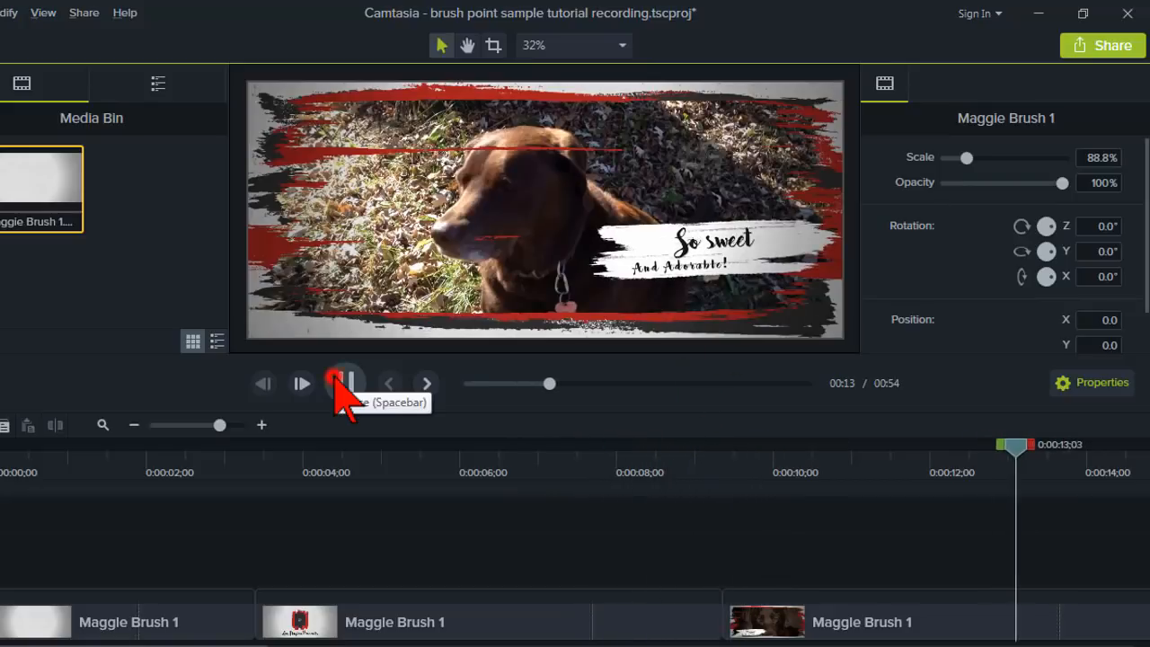
{"action": "left_click", "coordinate": [340, 381]}
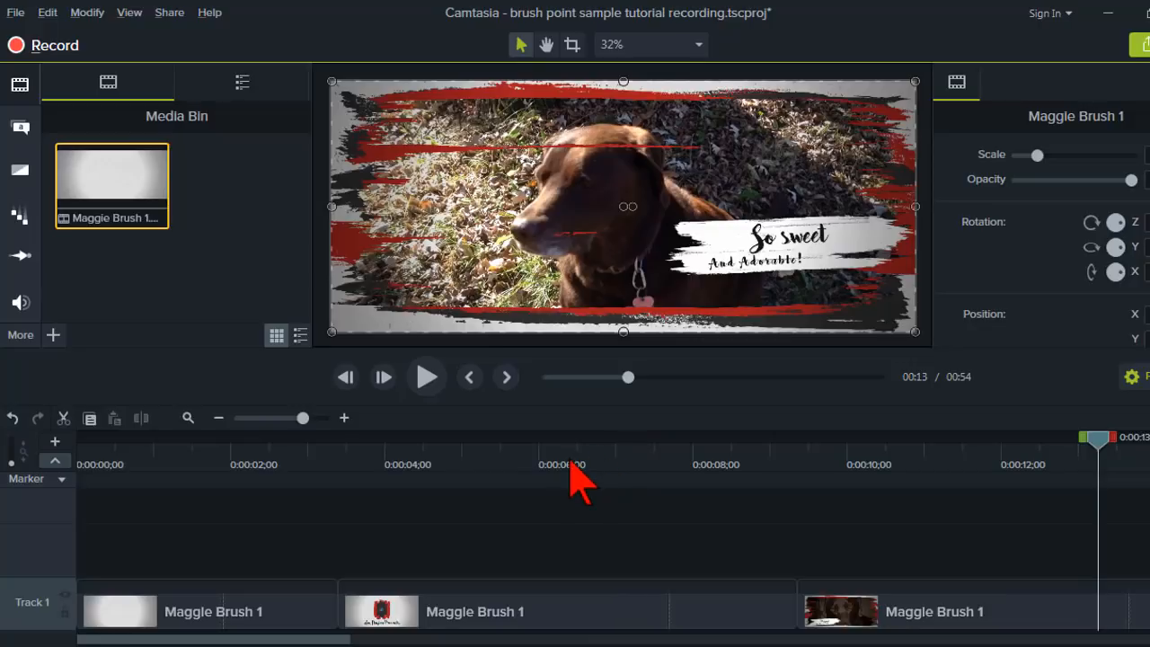
Insert a new track below Track 1.
{"action": "right_click", "coordinate": [35, 604]}
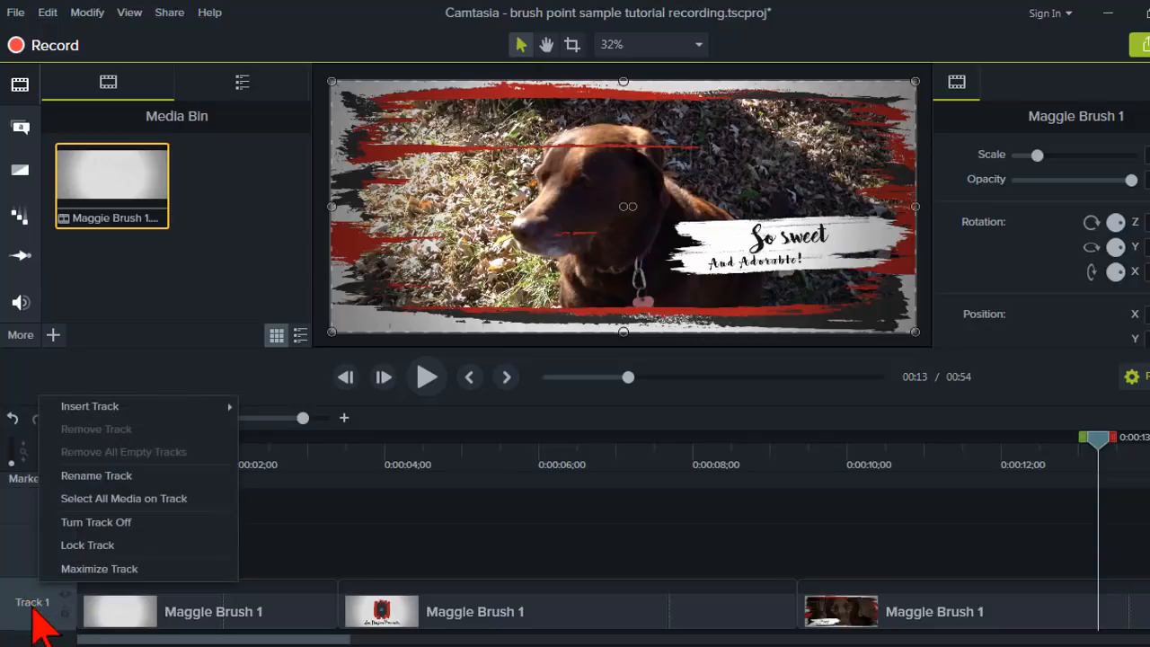
{"action": "mouse_move", "coordinate": [154, 409]}
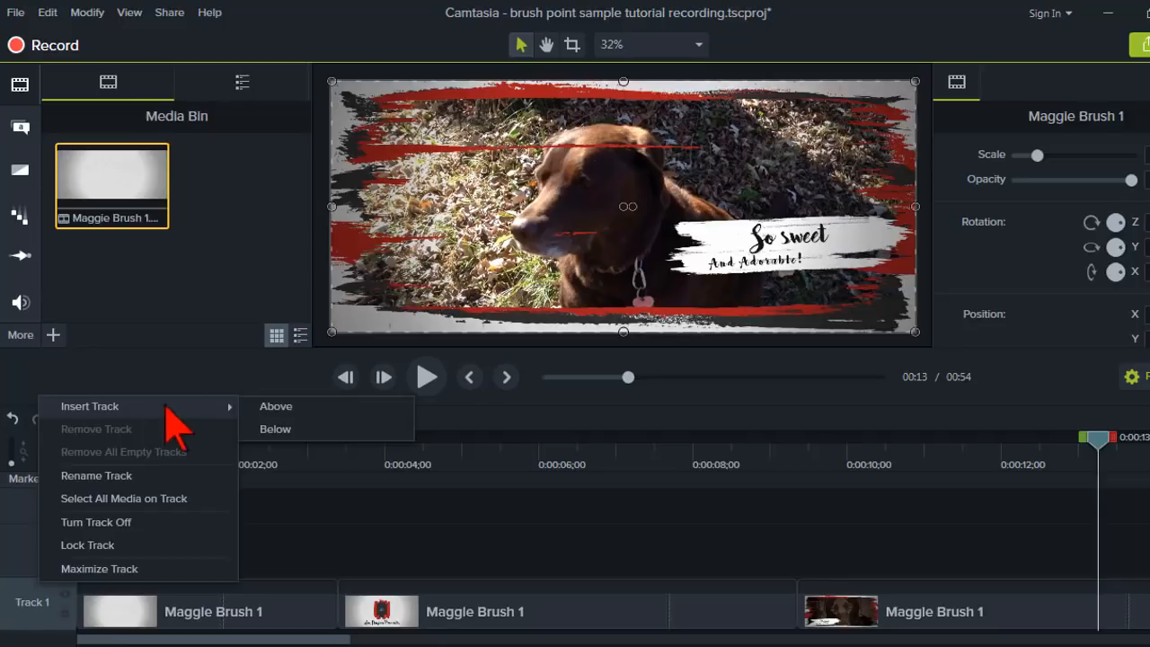
{"action": "left_click", "coordinate": [297, 429]}
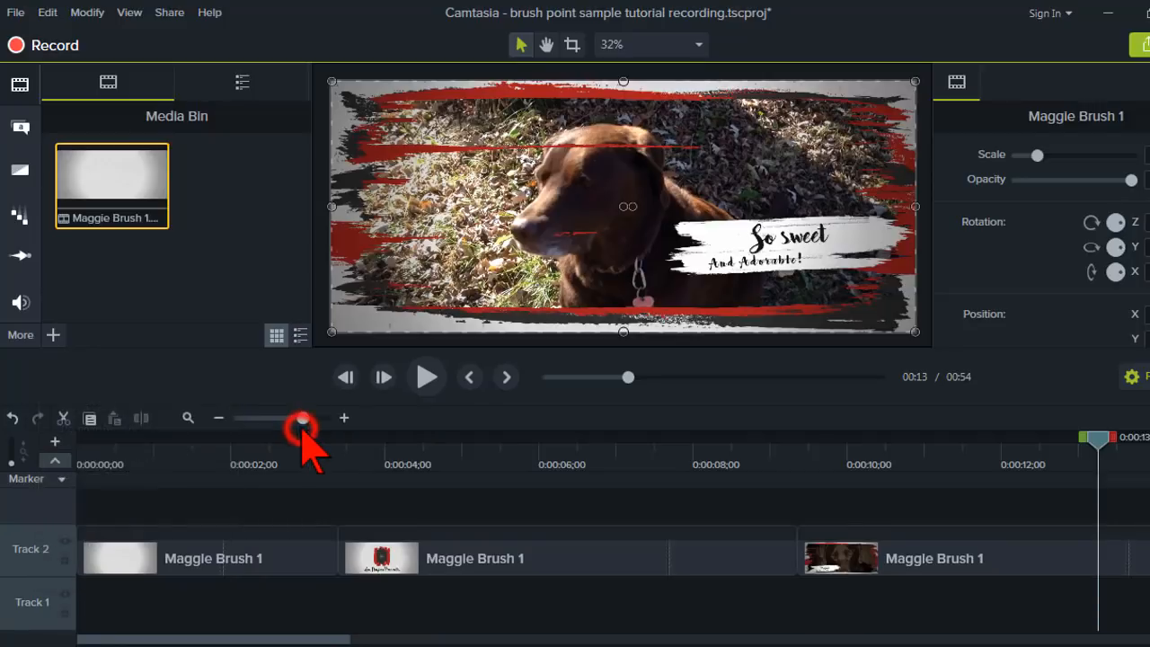
Add the "here-we-are" music from the Library to the bottom track at the start of the timeline.
{"action": "left_click", "coordinate": [248, 451]}
{"action": "left_click_drag", "start_coordinate": [248, 450], "coordinate": [63, 480]}
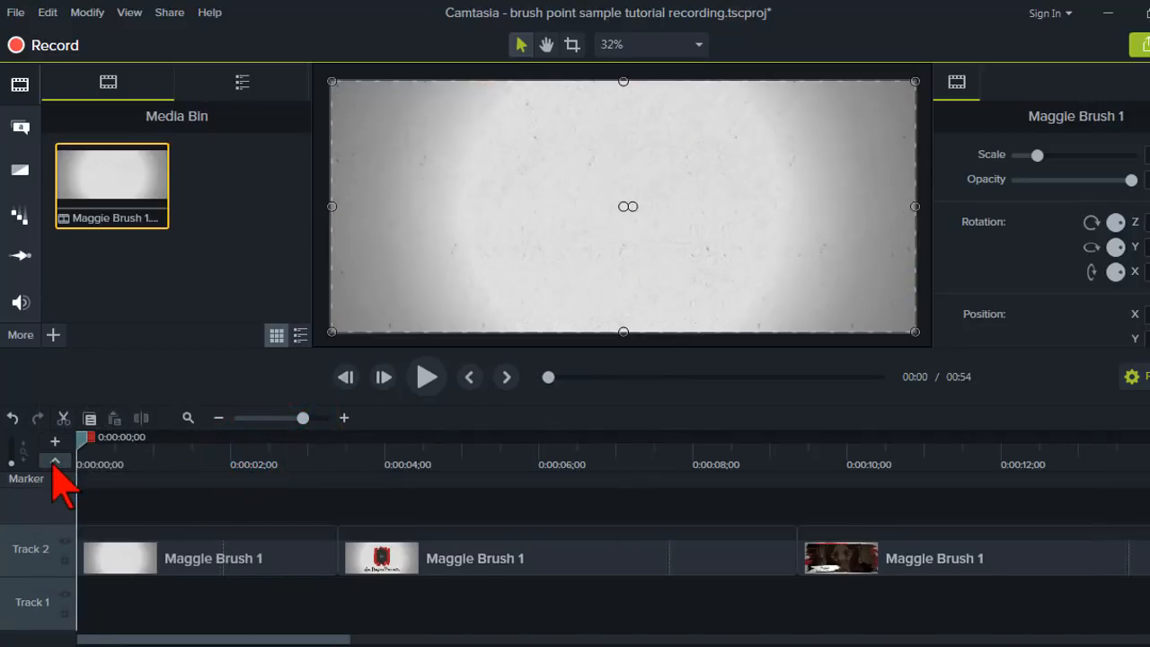
{"action": "left_click", "coordinate": [241, 81]}
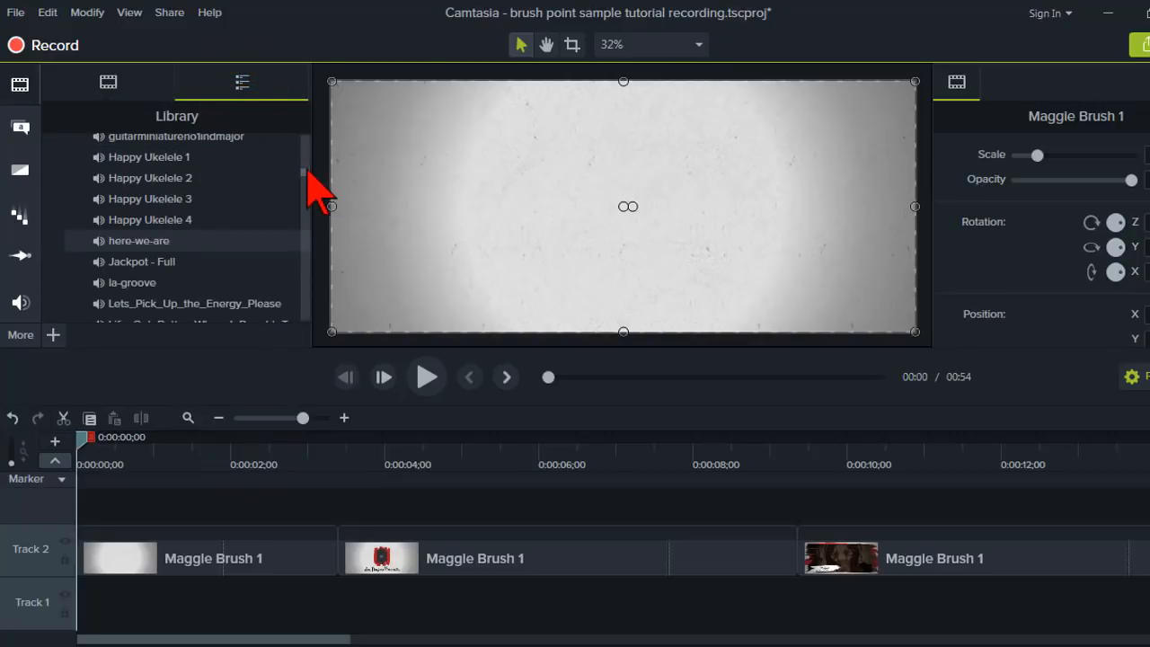
{"action": "scroll", "coordinate": [305, 175], "scroll_direction": "up", "scroll_amount": 5}
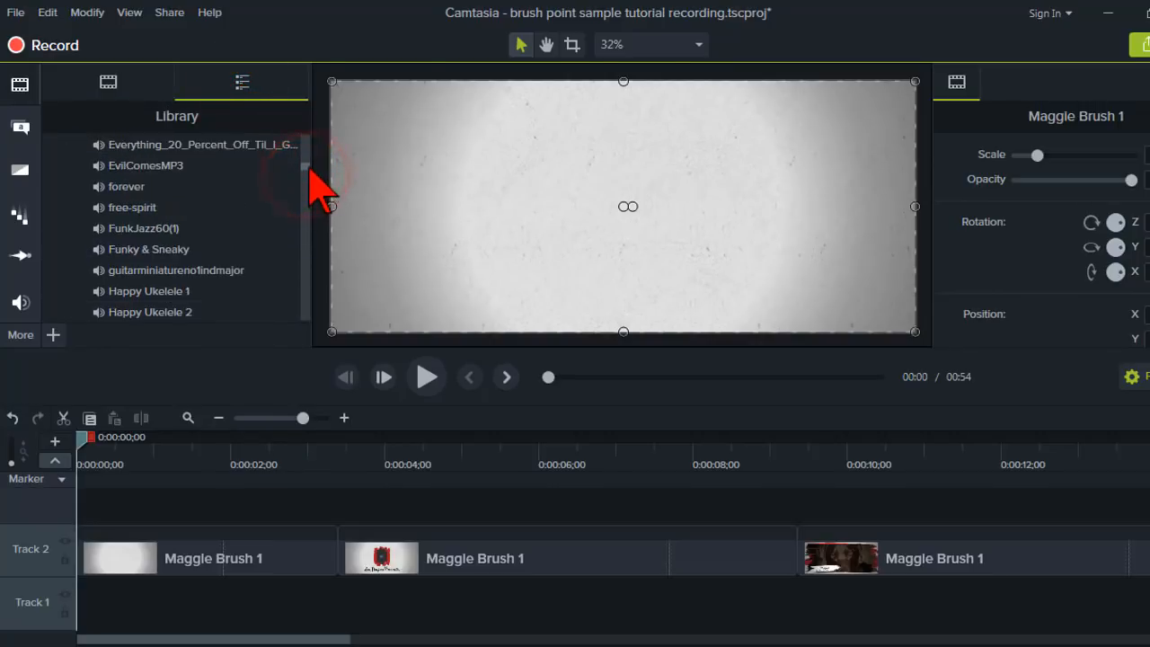
{"action": "scroll", "coordinate": [312, 164], "scroll_direction": "up", "scroll_amount": 5}
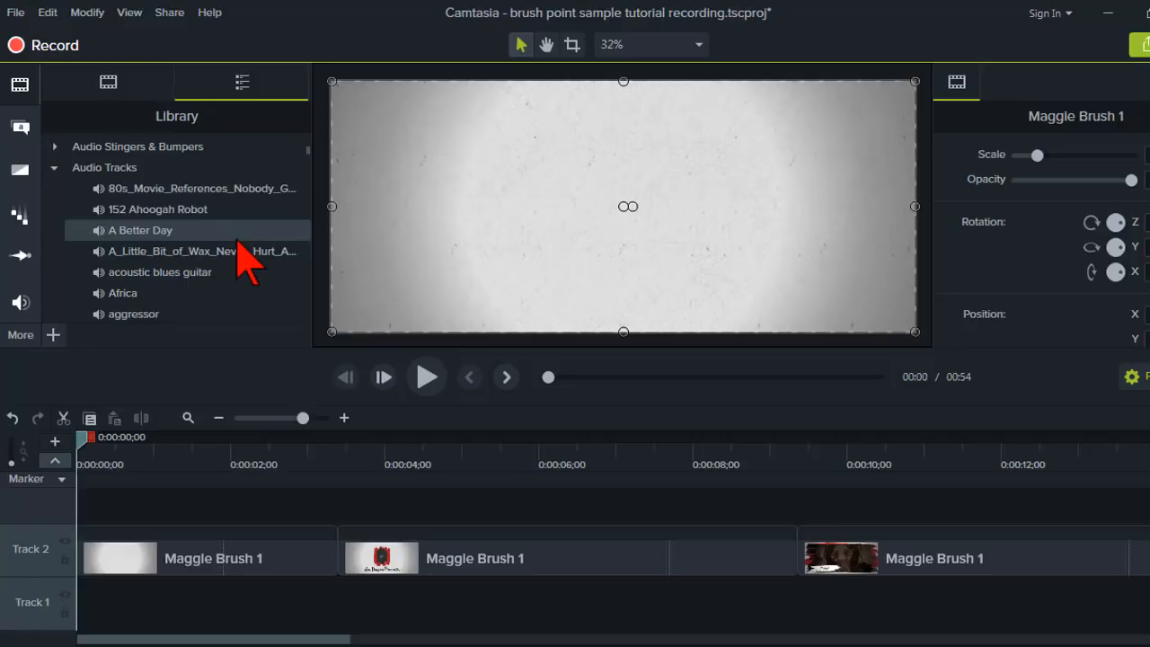
{"action": "scroll", "coordinate": [238, 240], "scroll_direction": "down", "scroll_amount": 2}
{"action": "scroll", "coordinate": [238, 241], "scroll_direction": "down", "scroll_amount": 3}
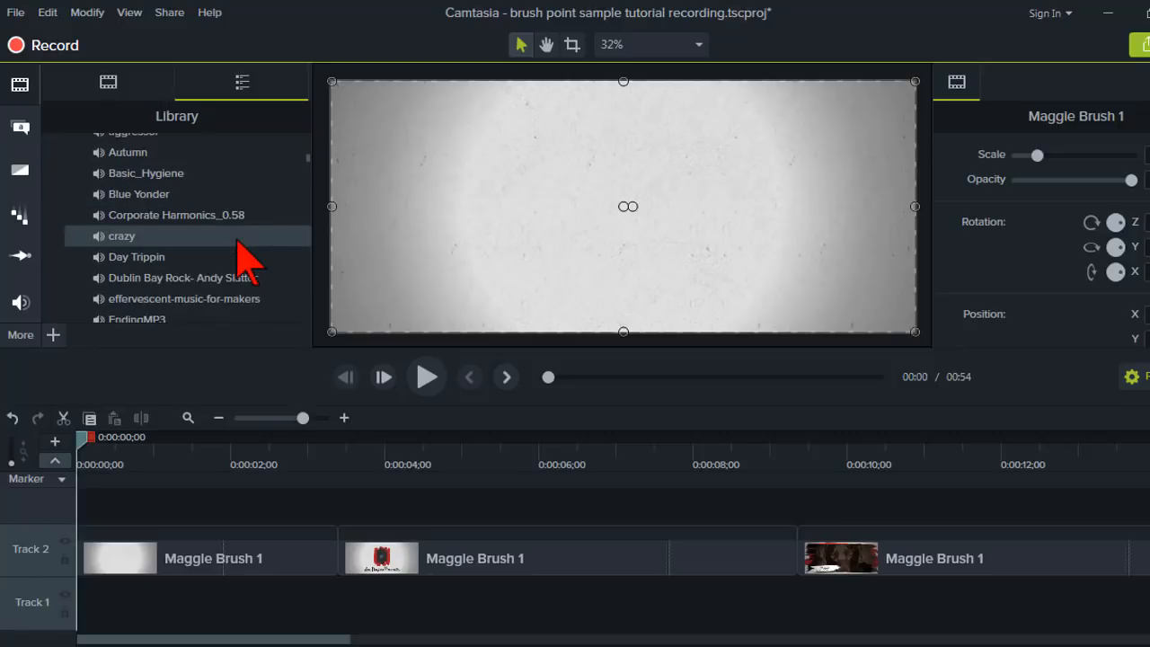
{"action": "scroll", "coordinate": [238, 240], "scroll_direction": "down", "scroll_amount": 5}
{"action": "left_click_drag", "start_coordinate": [157, 253], "coordinate": [71, 615]}
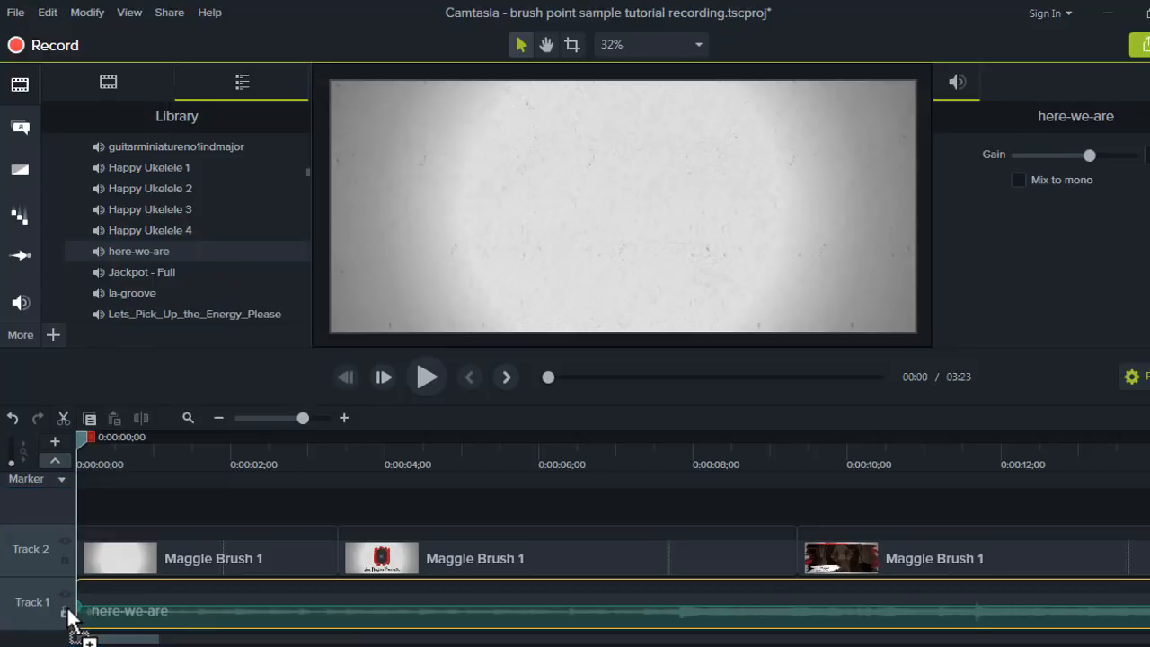
Split the music at the video's end, about 0:00:54;11, and delete the remaining part.
{"action": "left_click", "coordinate": [191, 421]}
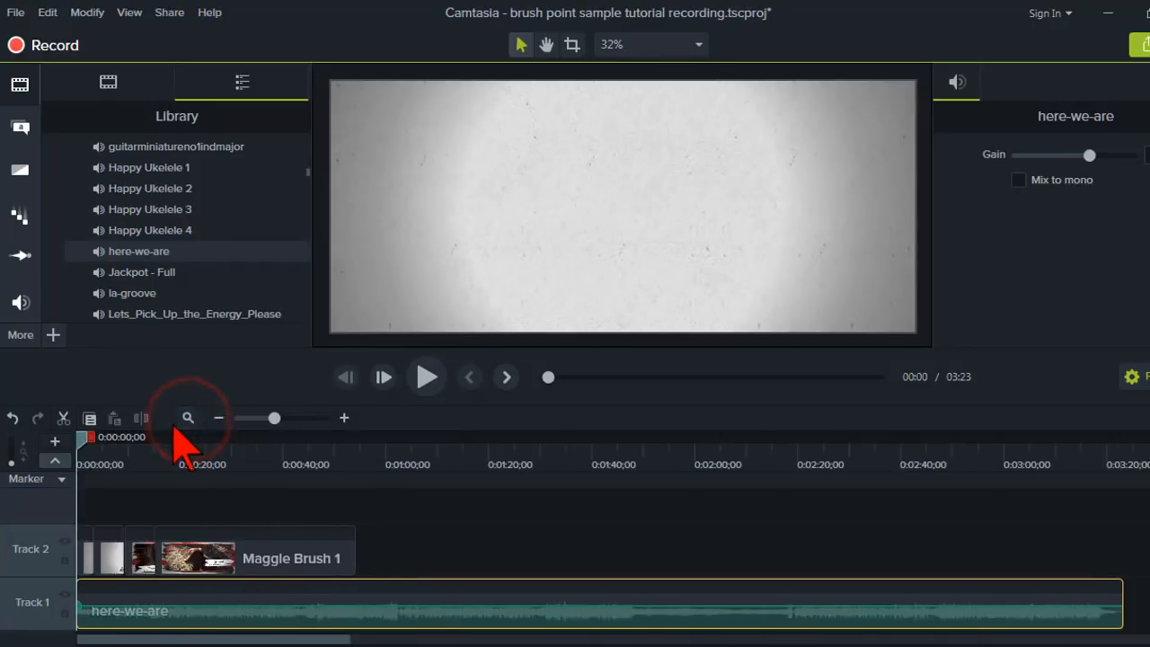
{"action": "left_click_drag", "start_coordinate": [386, 454], "coordinate": [354, 460]}
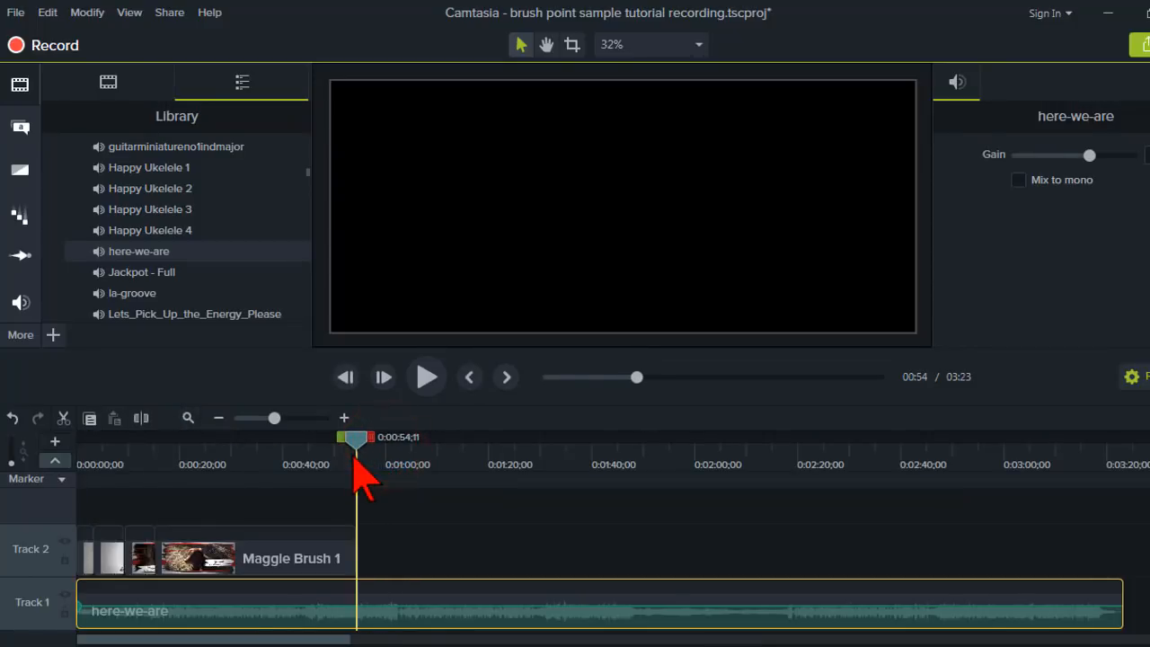
{"action": "left_click", "coordinate": [353, 599]}
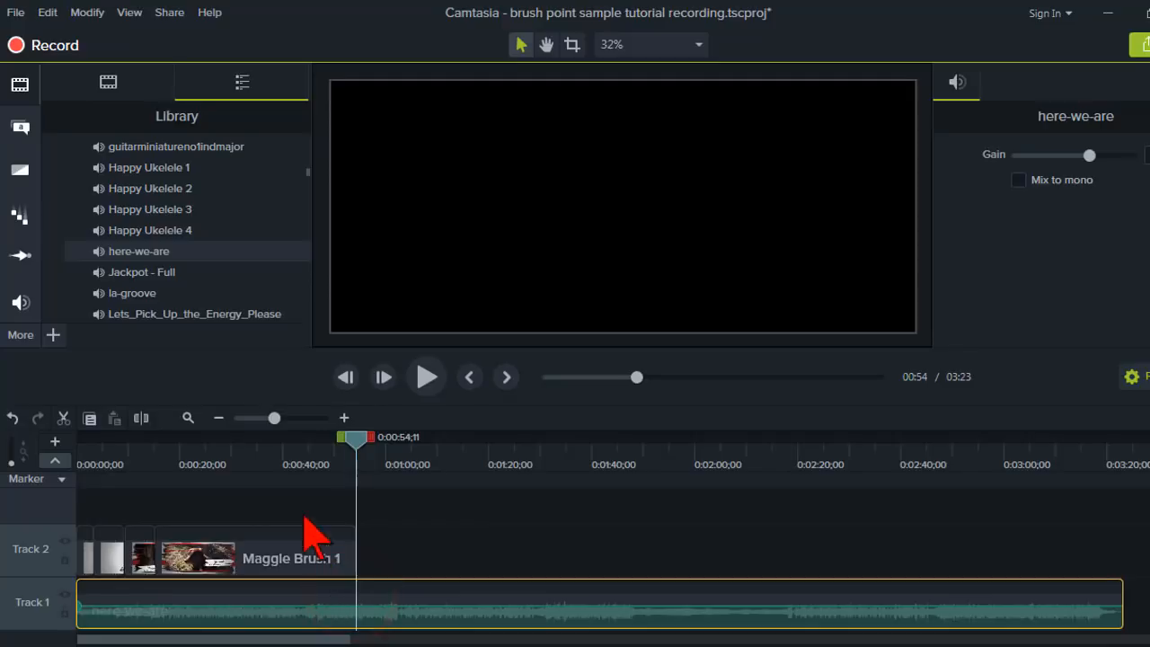
{"action": "left_click", "coordinate": [141, 419]}
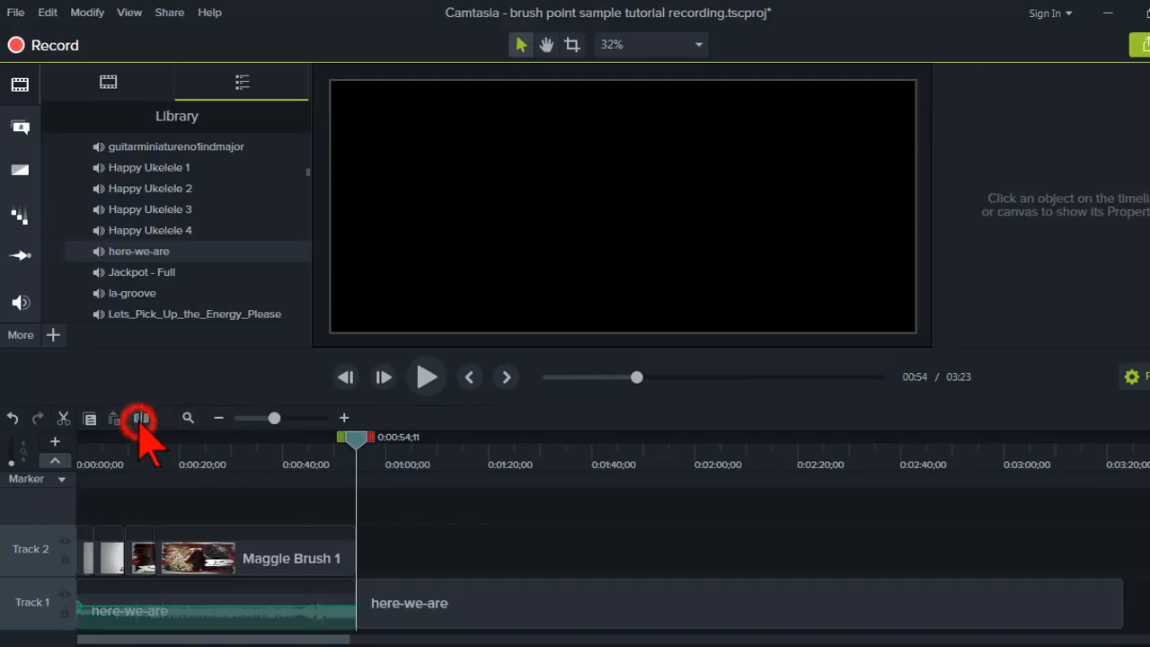
{"action": "left_click", "coordinate": [433, 609]}
{"action": "key", "text": "Delete"}
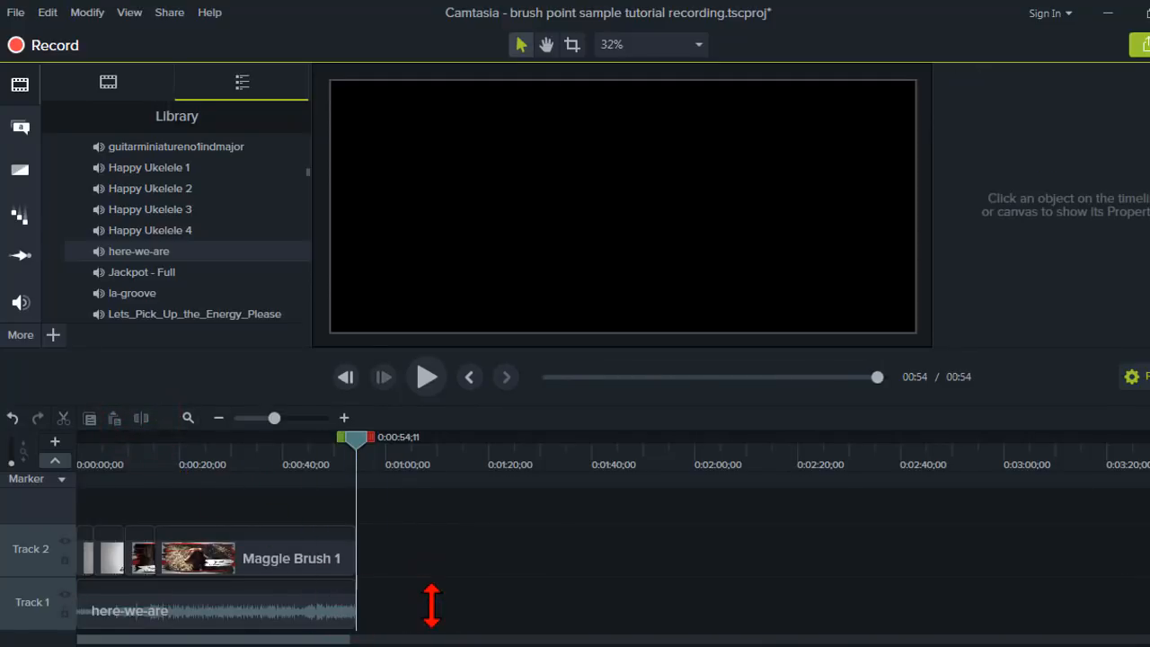
Apply a Fade Out audio effect to the music clip.
{"action": "left_click", "coordinate": [20, 304]}
{"action": "left_click_drag", "start_coordinate": [230, 228], "coordinate": [327, 609]}
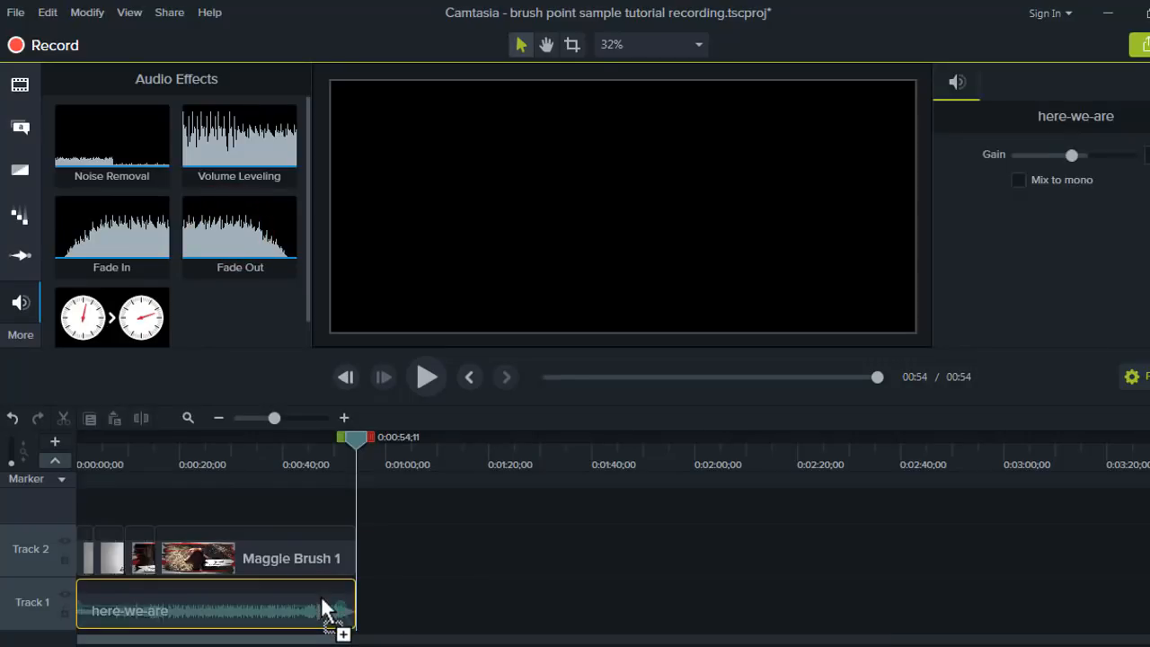
{"action": "left_click", "coordinate": [287, 459]}
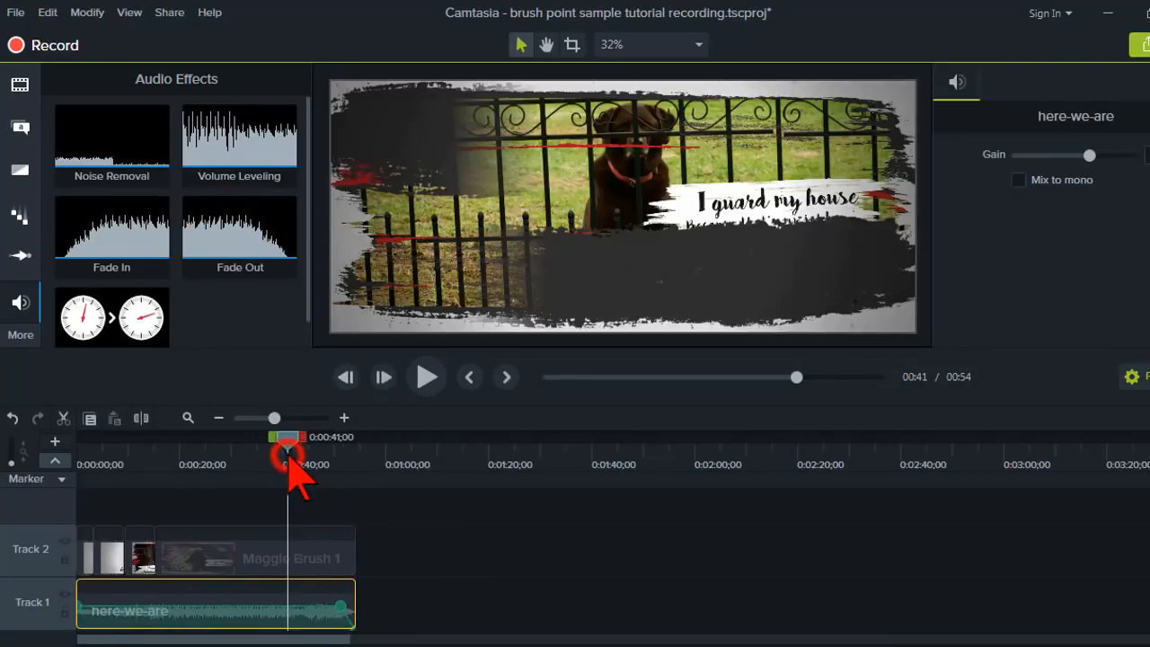